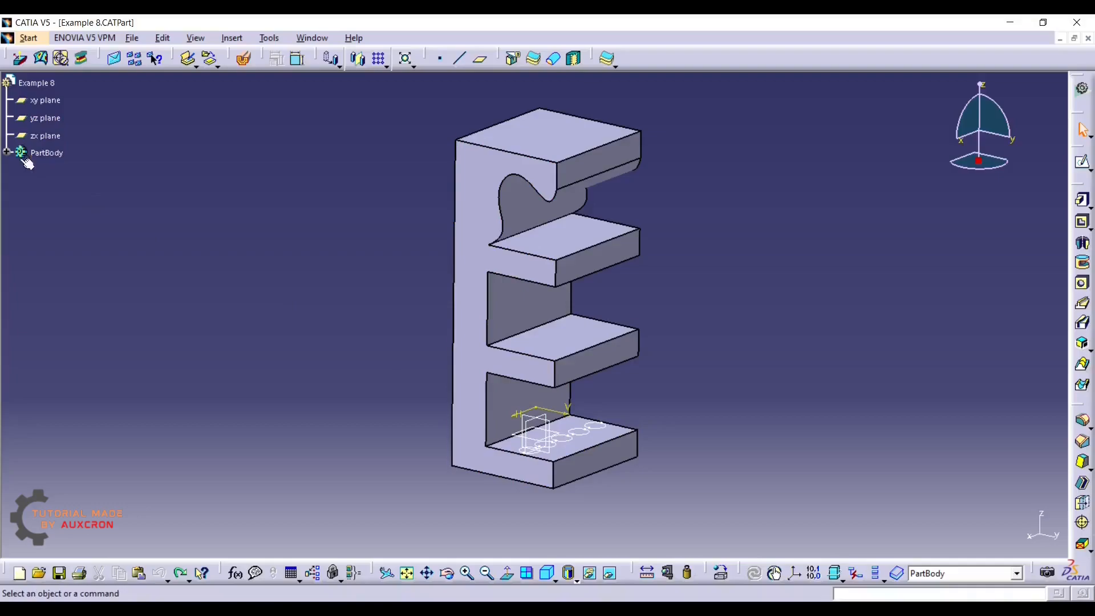
- Pad the rearmost circle on the base, Sketch.2, with the Dimension limit type and a length of 100 mm
left_click(8, 152)
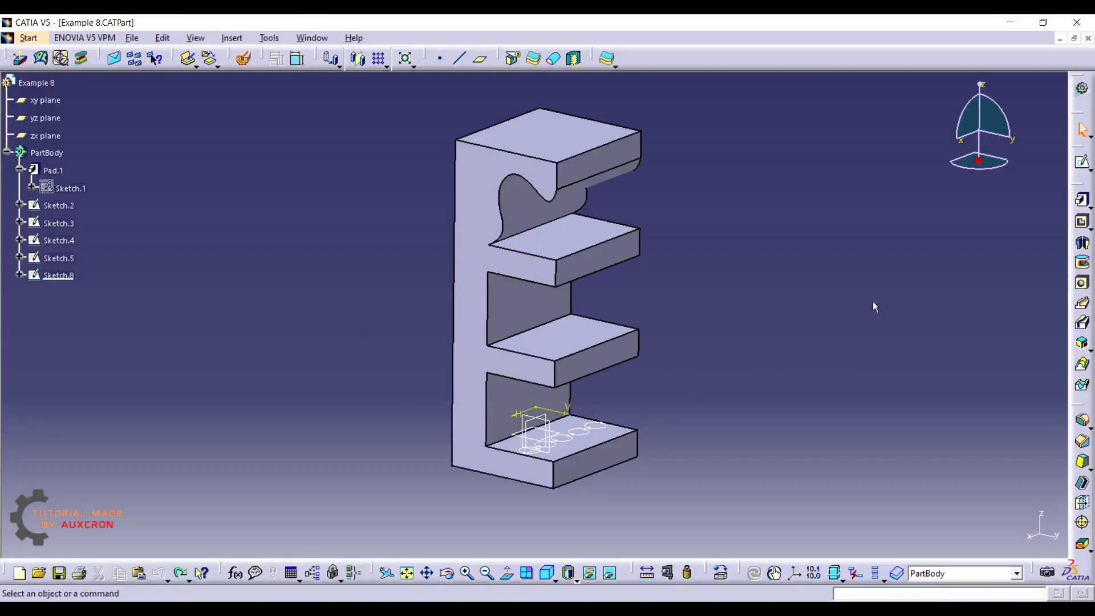
left_click(1082, 200)
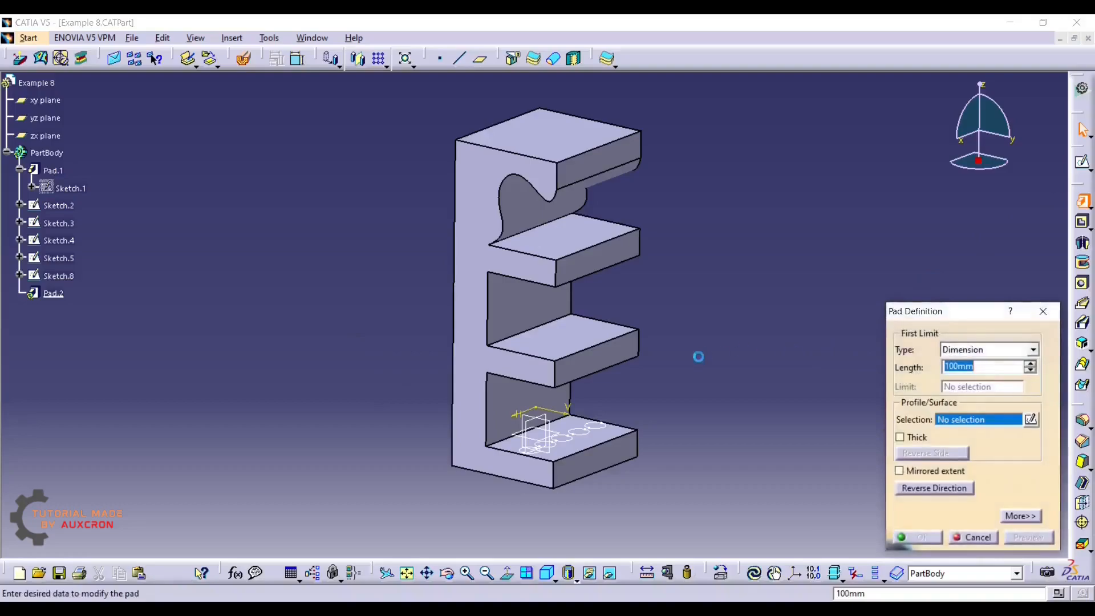
left_click(603, 426)
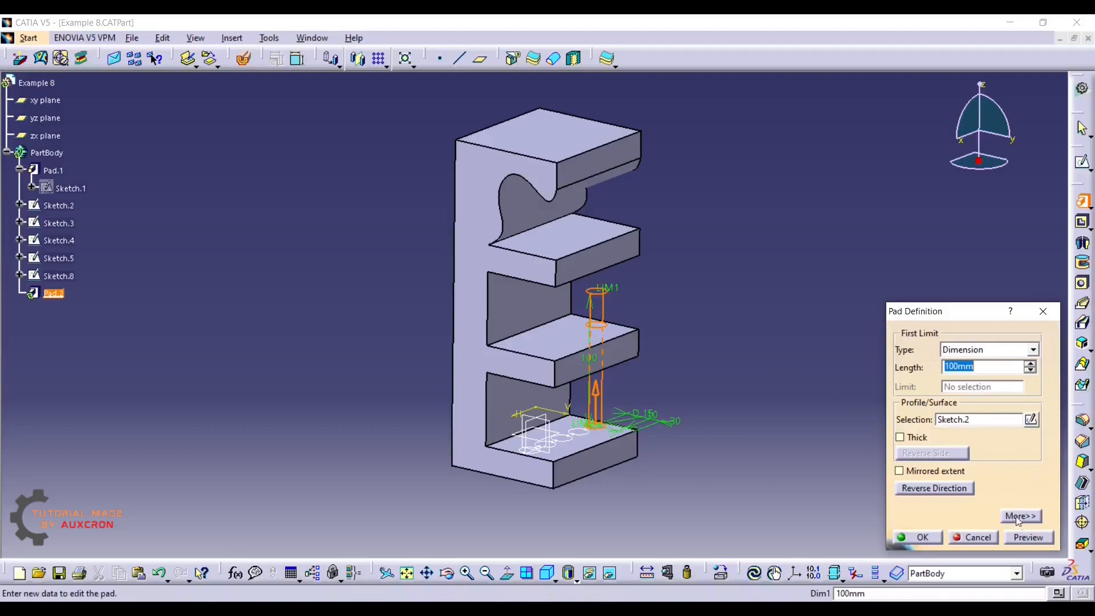
left_click(1030, 537)
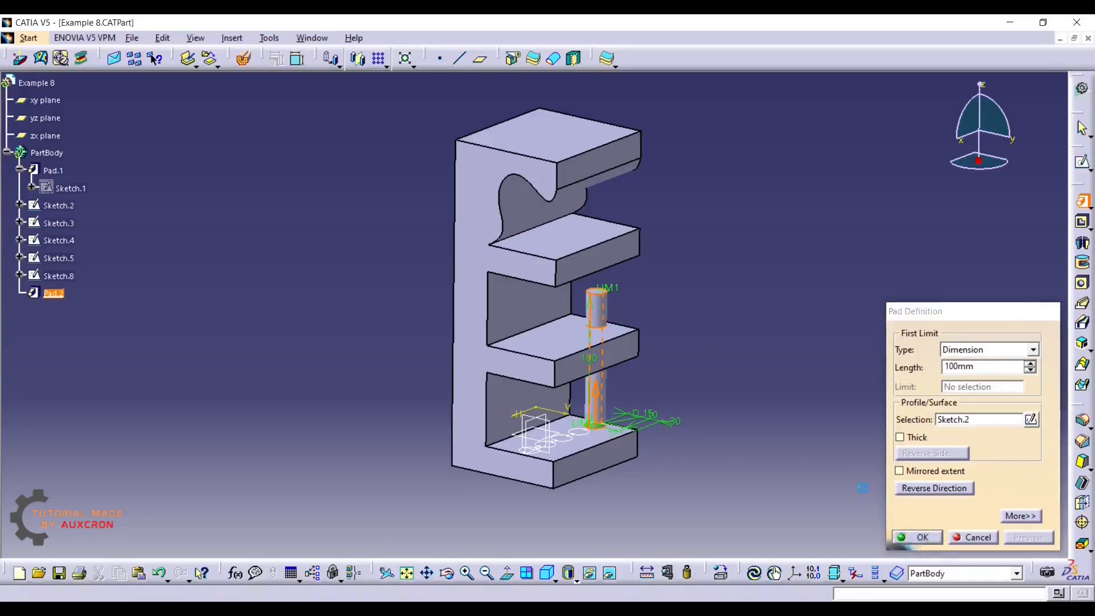
left_click(918, 538)
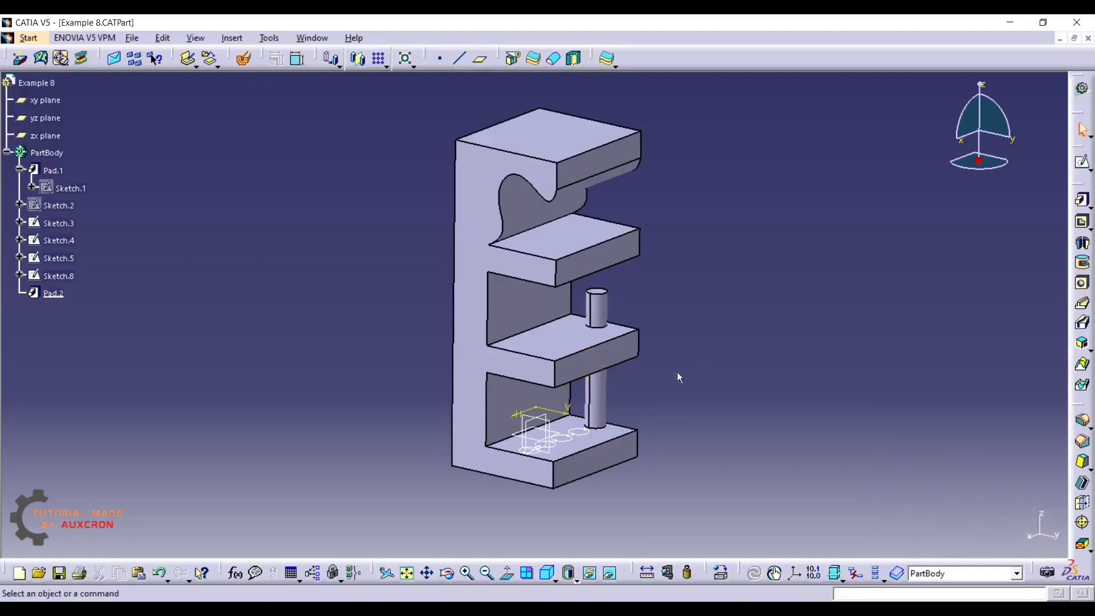
- Pad the circle in Sketch.3 with the Up to next limit type and a 0 mm offset
left_click(1081, 200)
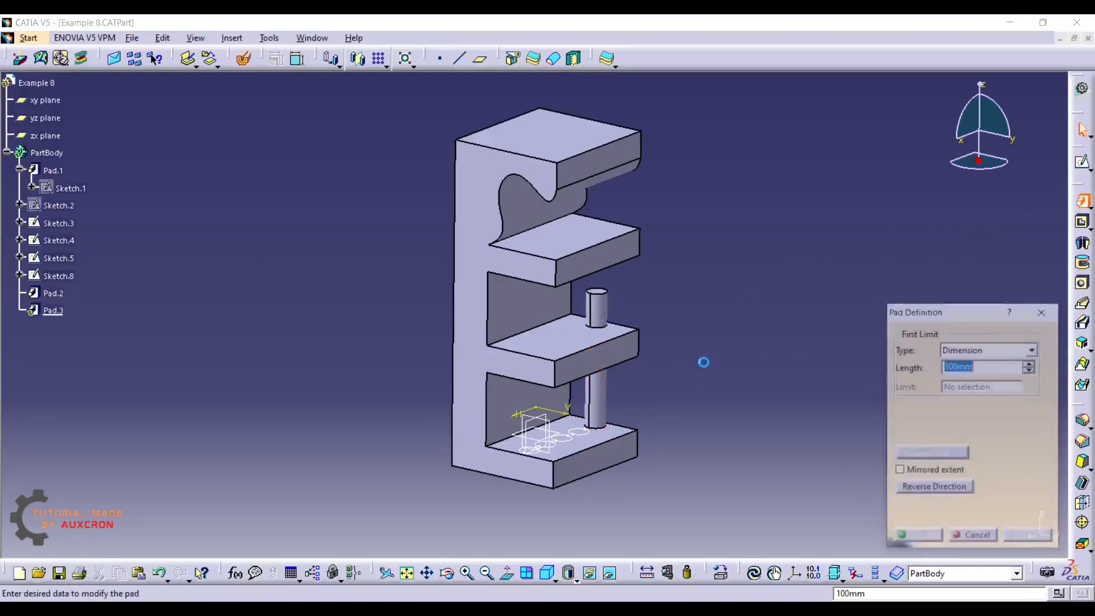
left_click(600, 419)
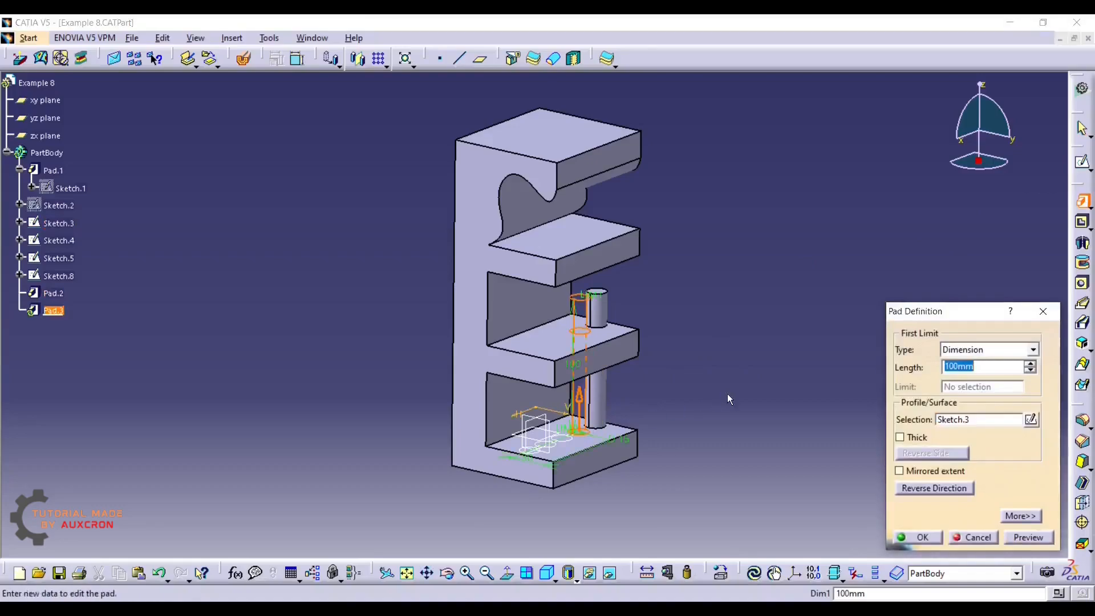
left_click(975, 349)
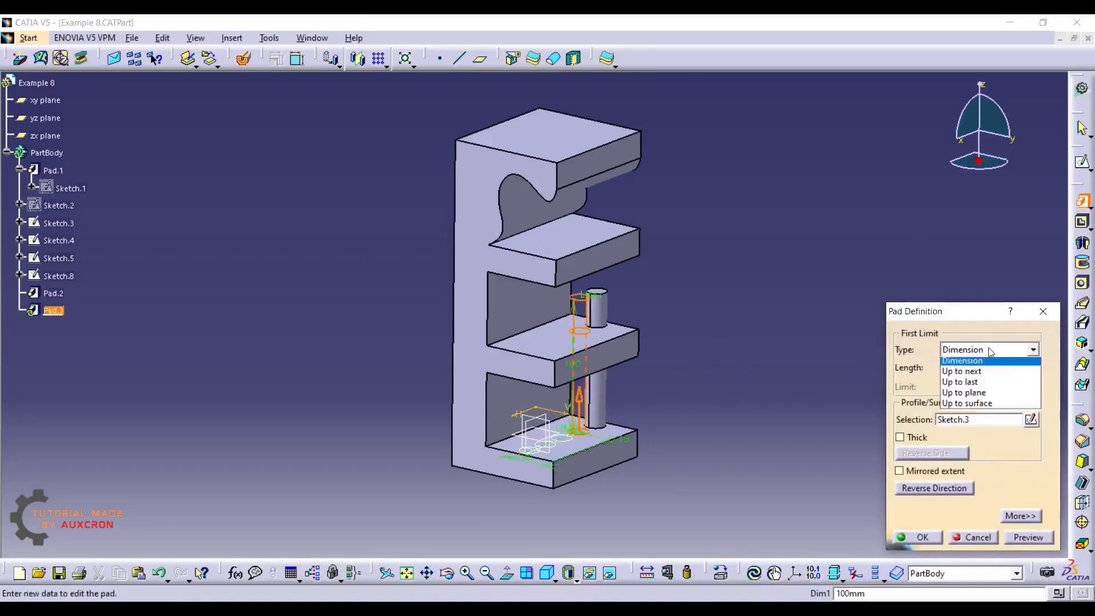
left_click(969, 369)
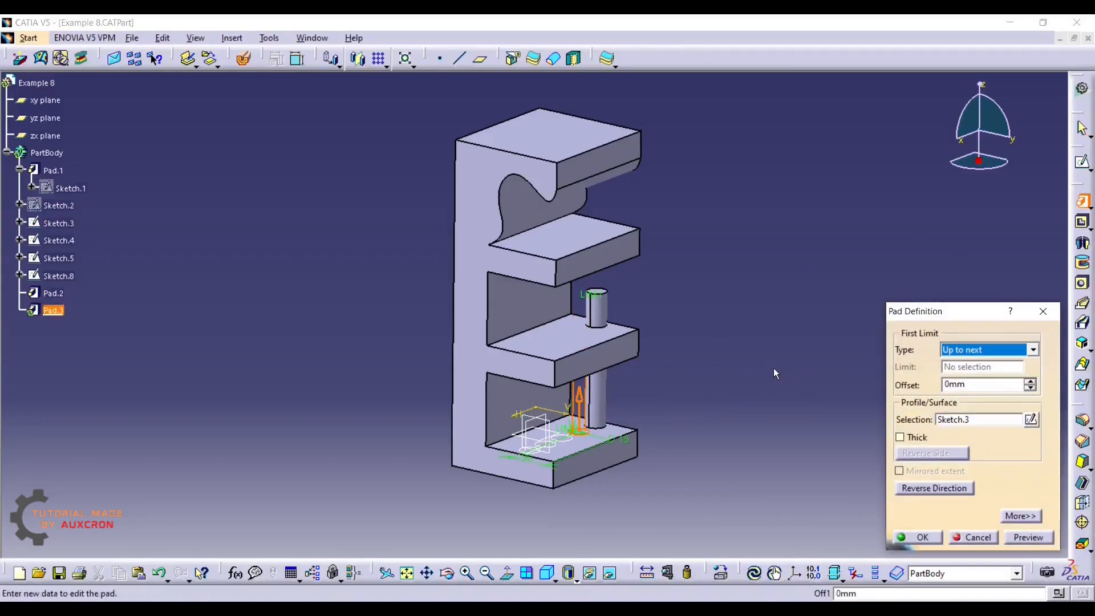
left_click(1026, 537)
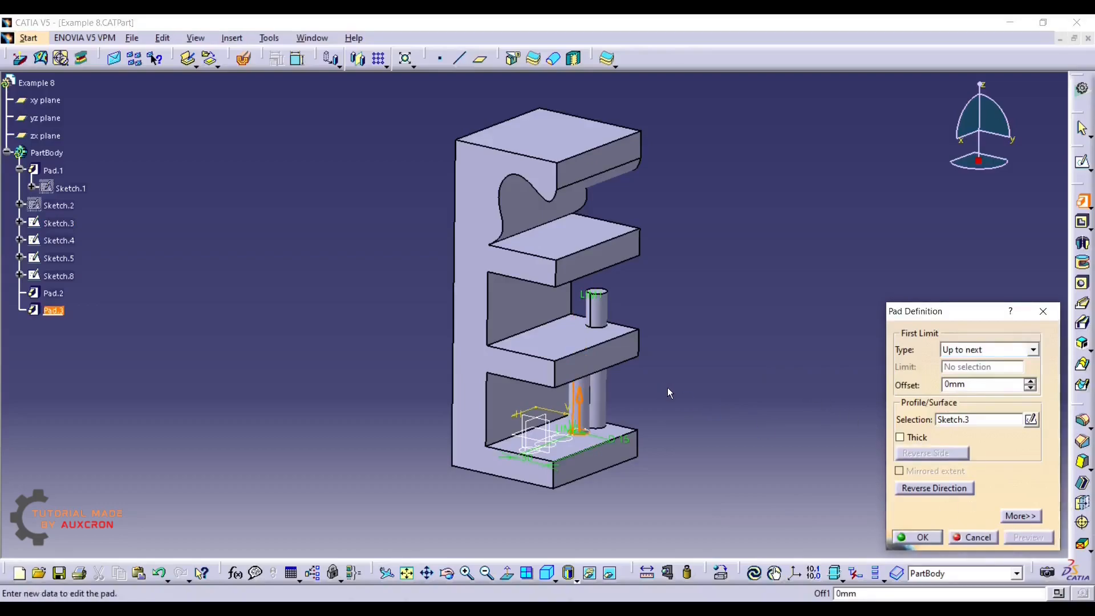
middle_click_drag(639, 482, 613, 406)
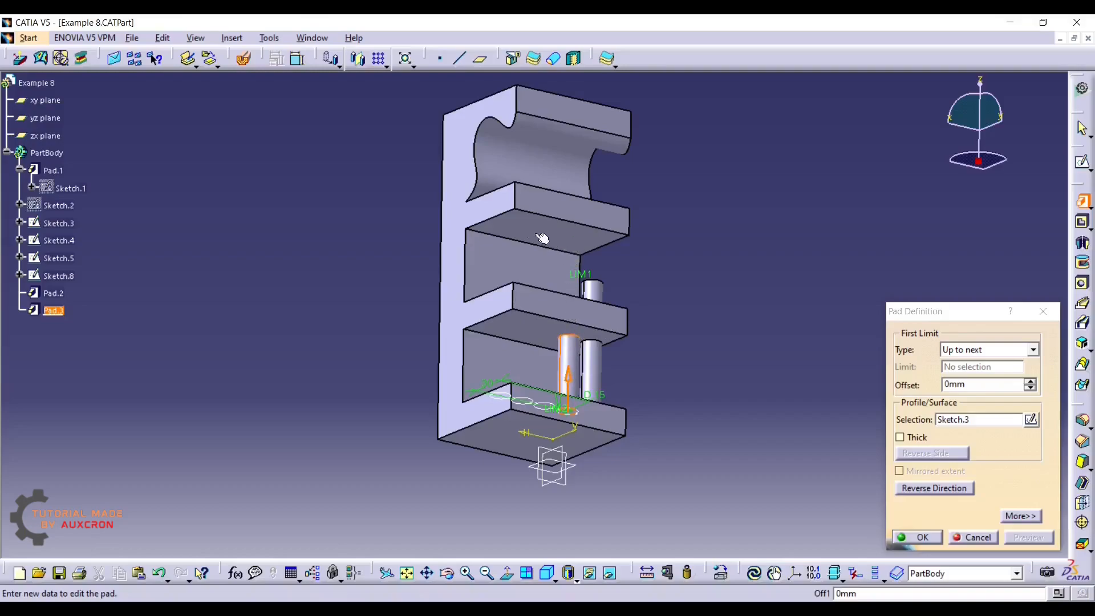
middle_click_drag(575, 252, 440, 421)
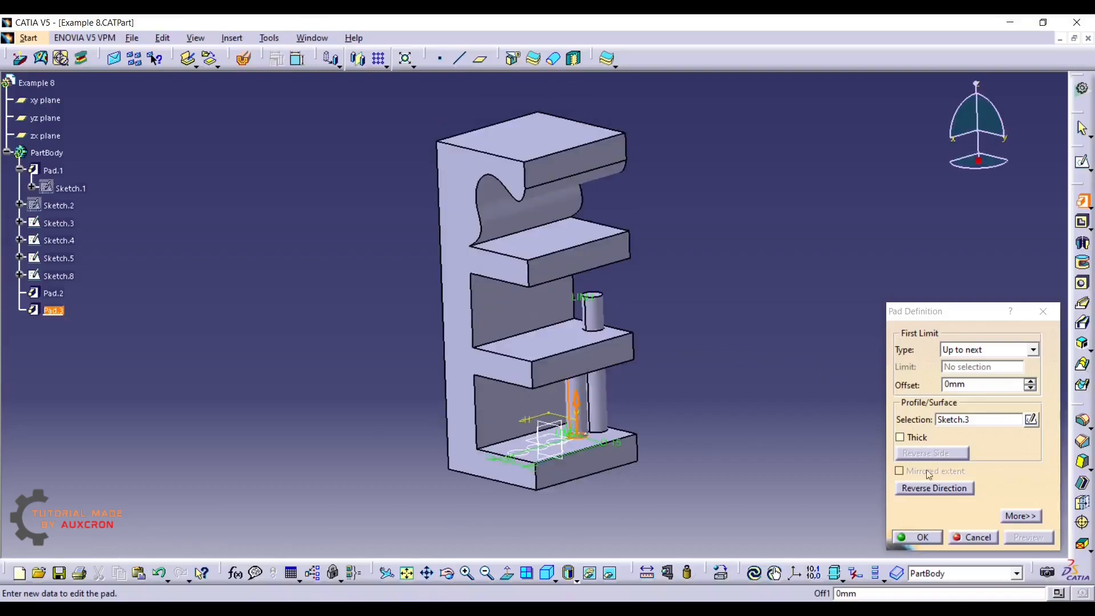
left_click(919, 537)
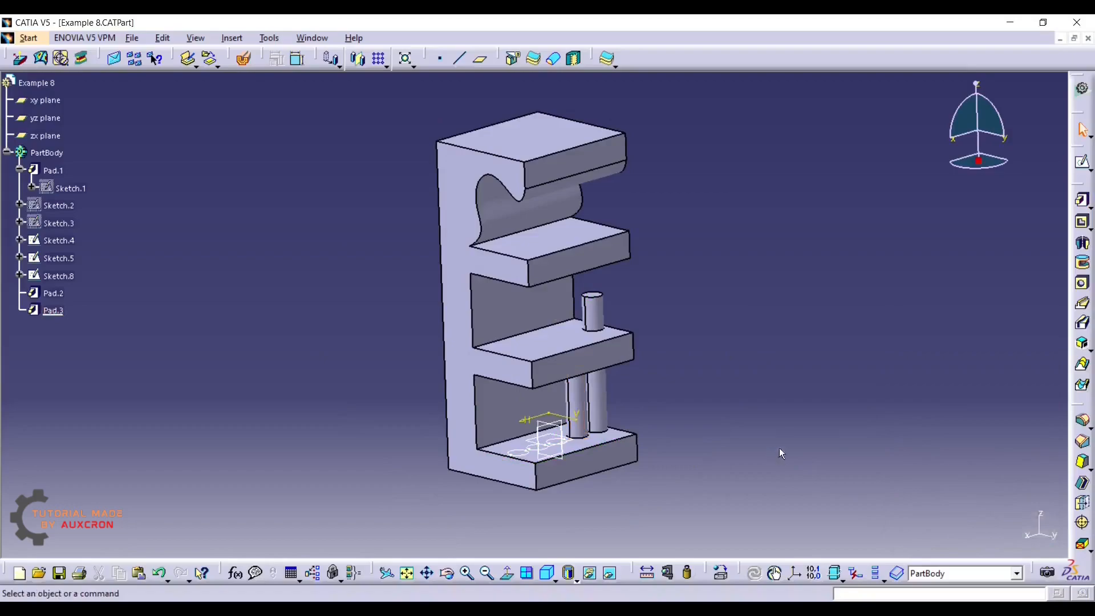
- Pad the circle in Sketch.4 with the Up to last limit type and a 0 mm offset
left_click(556, 443)
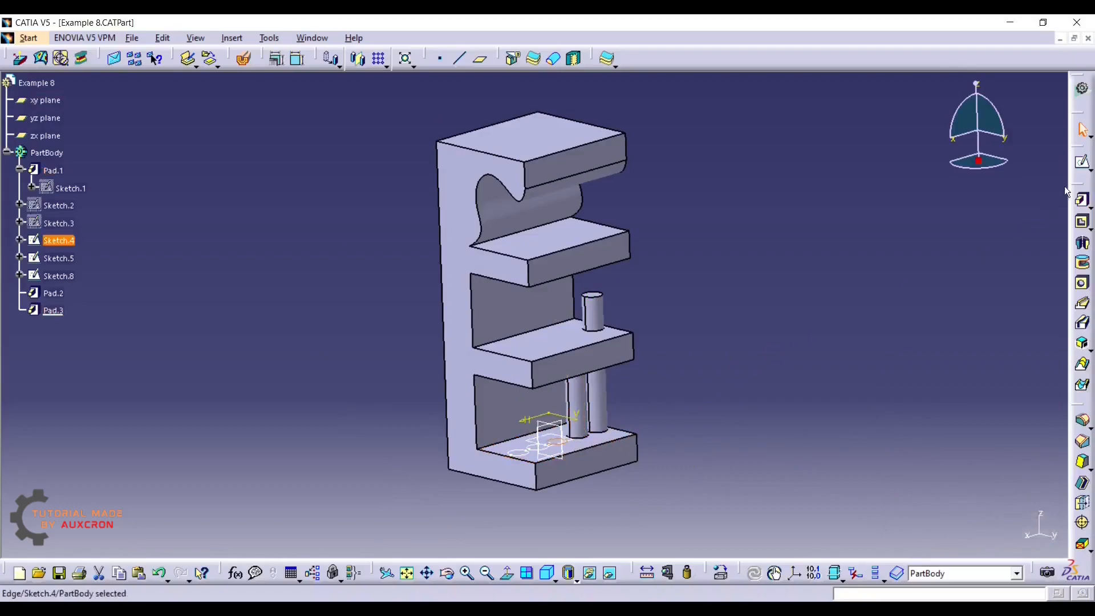
left_click(1082, 200)
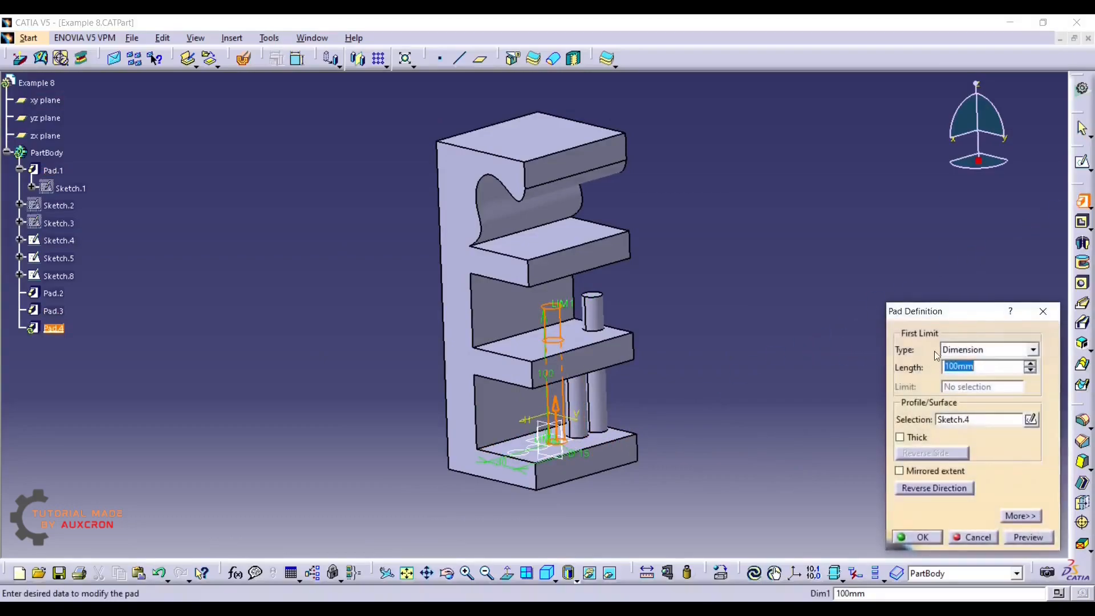
left_click(960, 354)
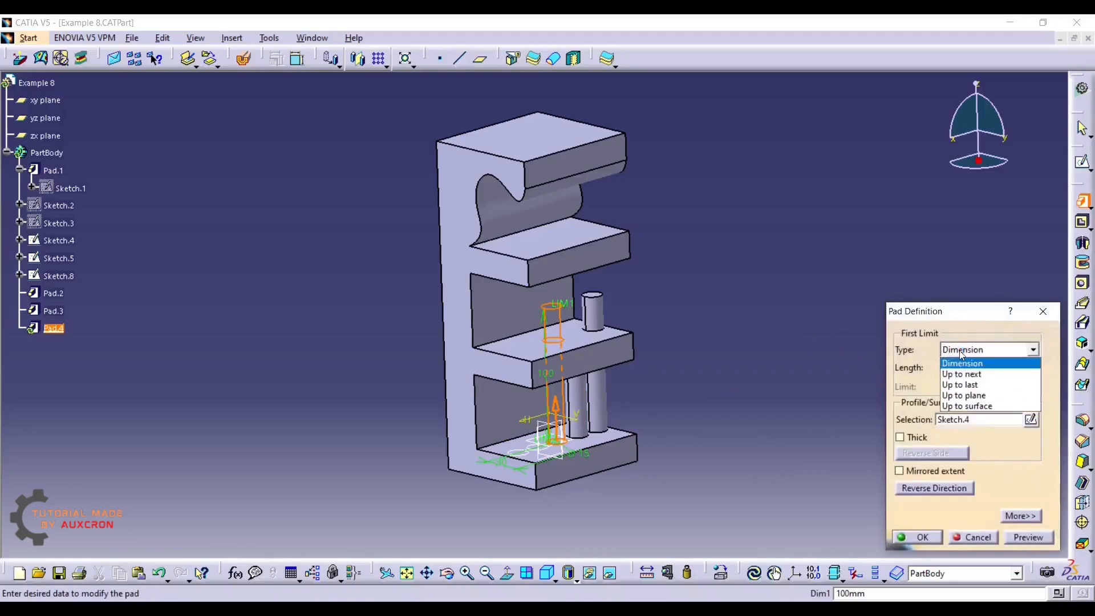
left_click(968, 385)
left_click(1026, 537)
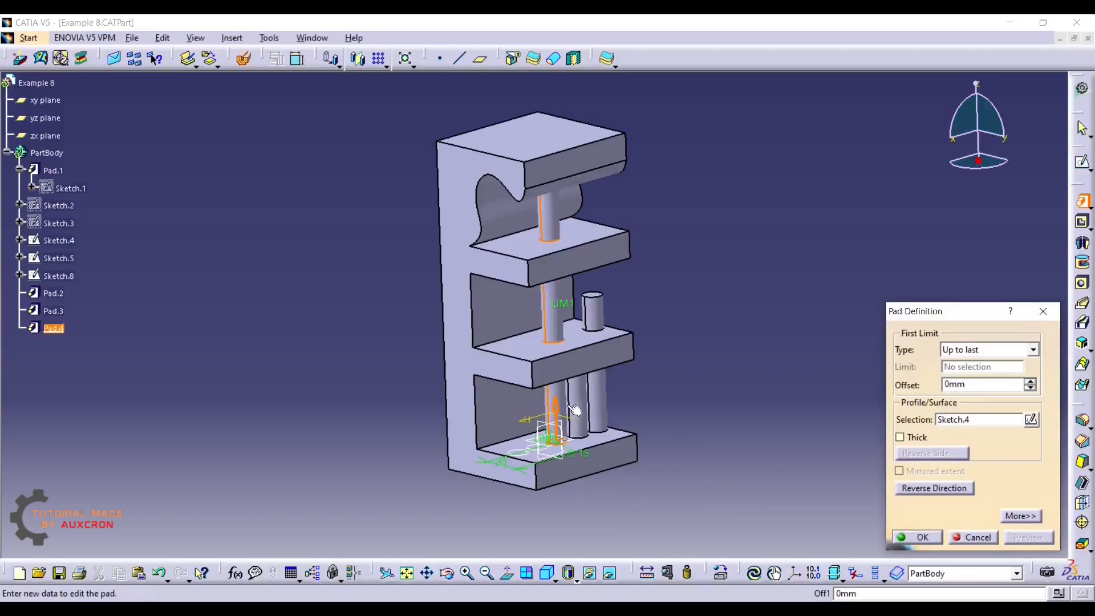
middle_click_drag(553, 329, 514, 205)
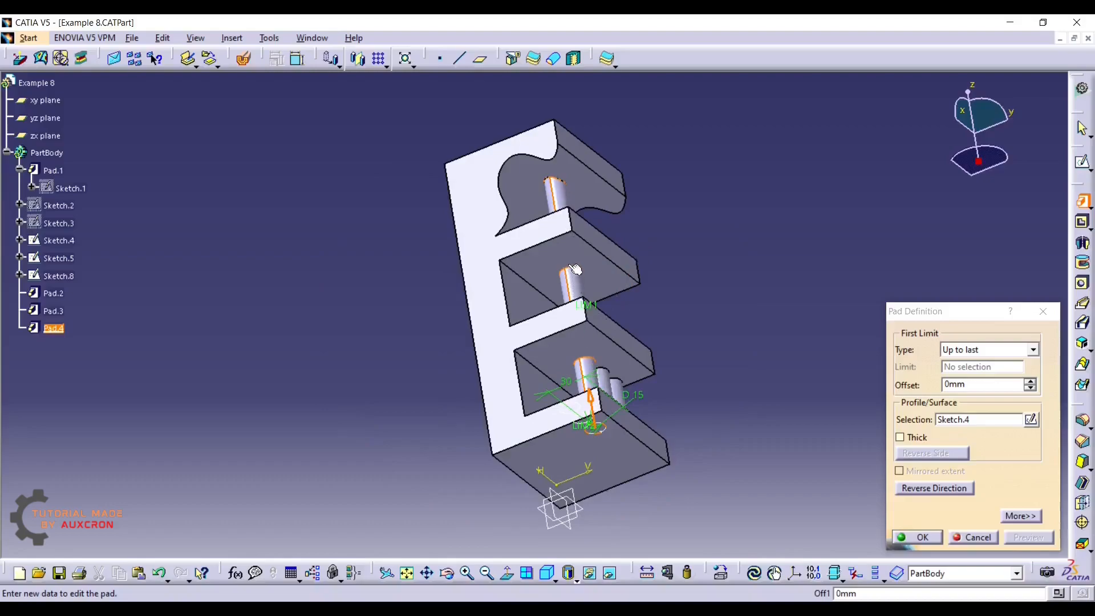
middle_click_drag(569, 158, 595, 266)
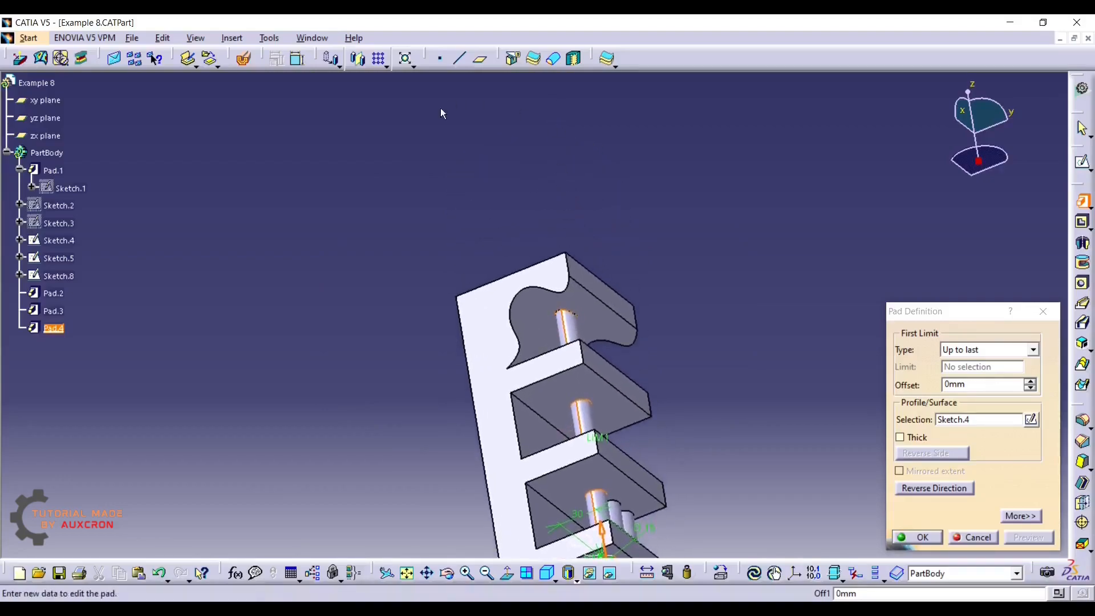
middle_click_drag(618, 411, 636, 376)
left_click(925, 539)
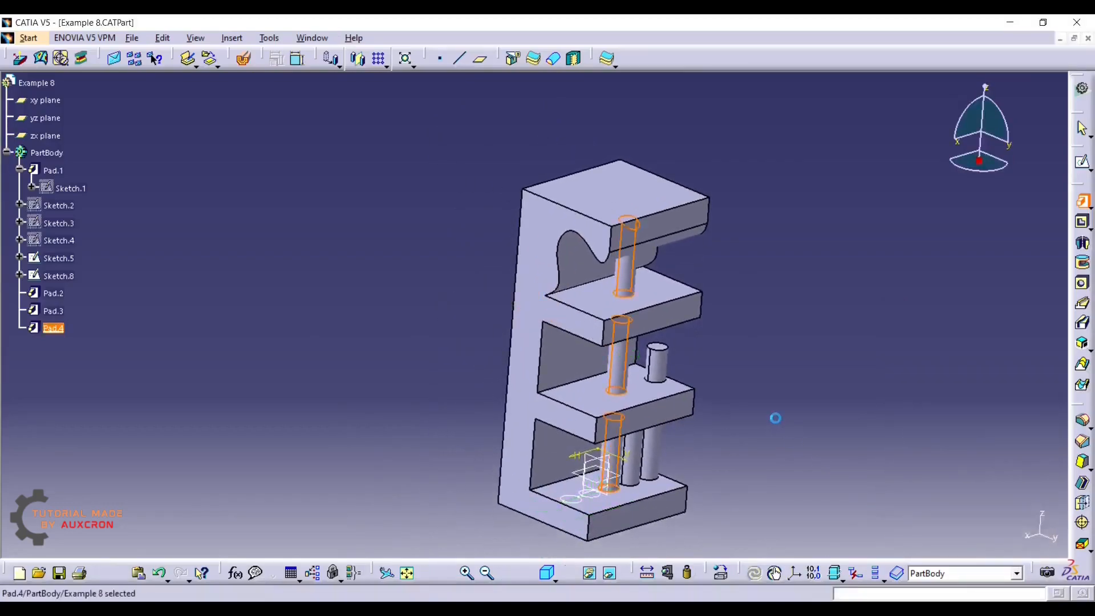
- Set up a pad of Sketch.5 with the Up to plane type, limited by the underside of the first shelf above the base, and preview it
middle_click_drag(762, 423, 723, 436)
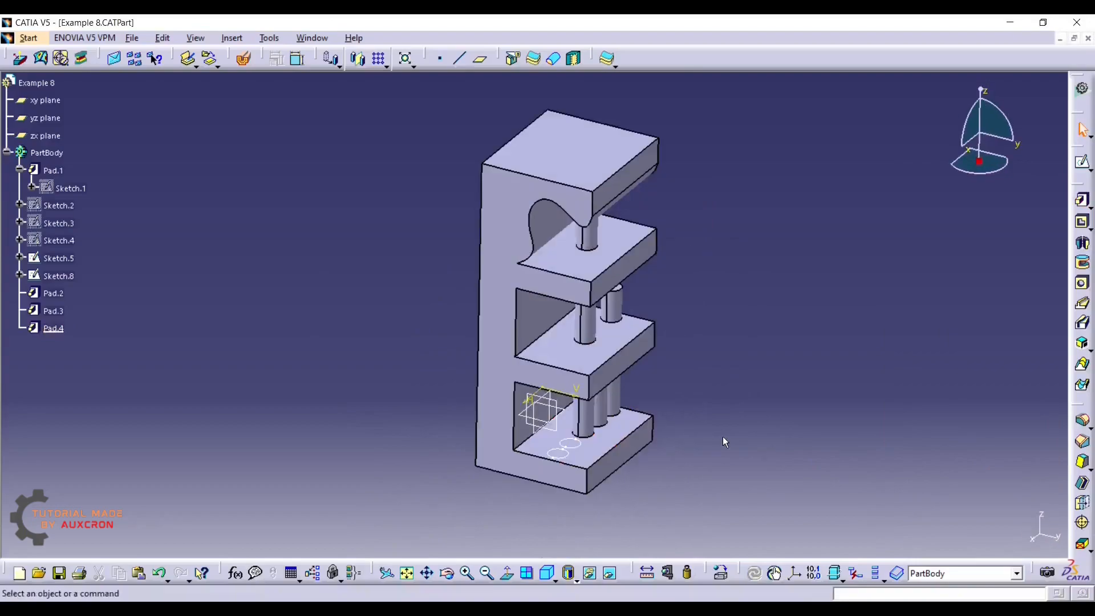
left_click(582, 453)
left_click(1082, 200)
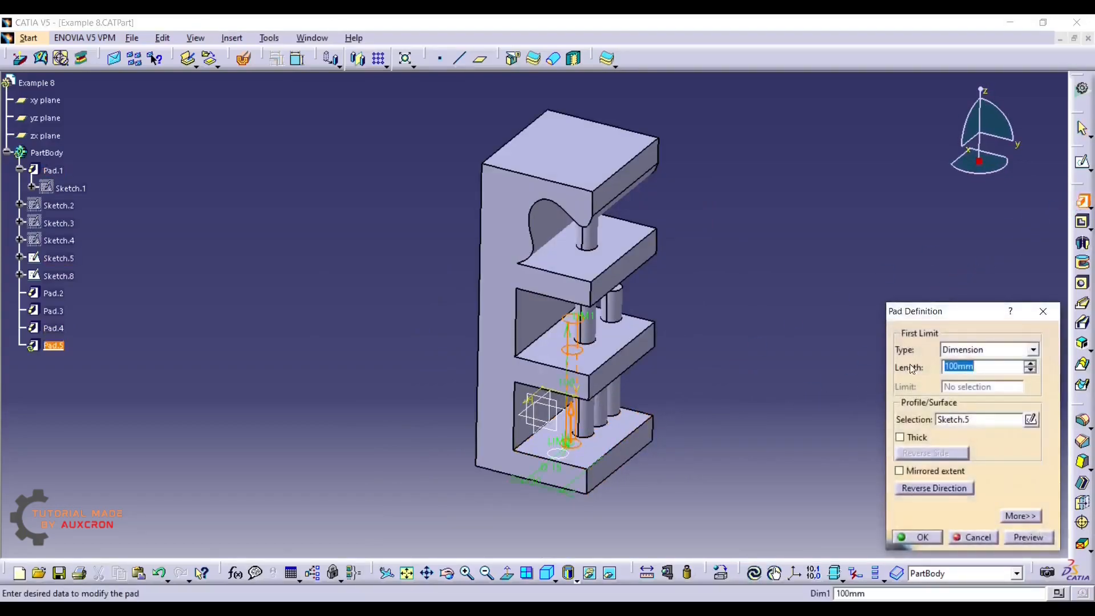
left_click(966, 350)
left_click(969, 392)
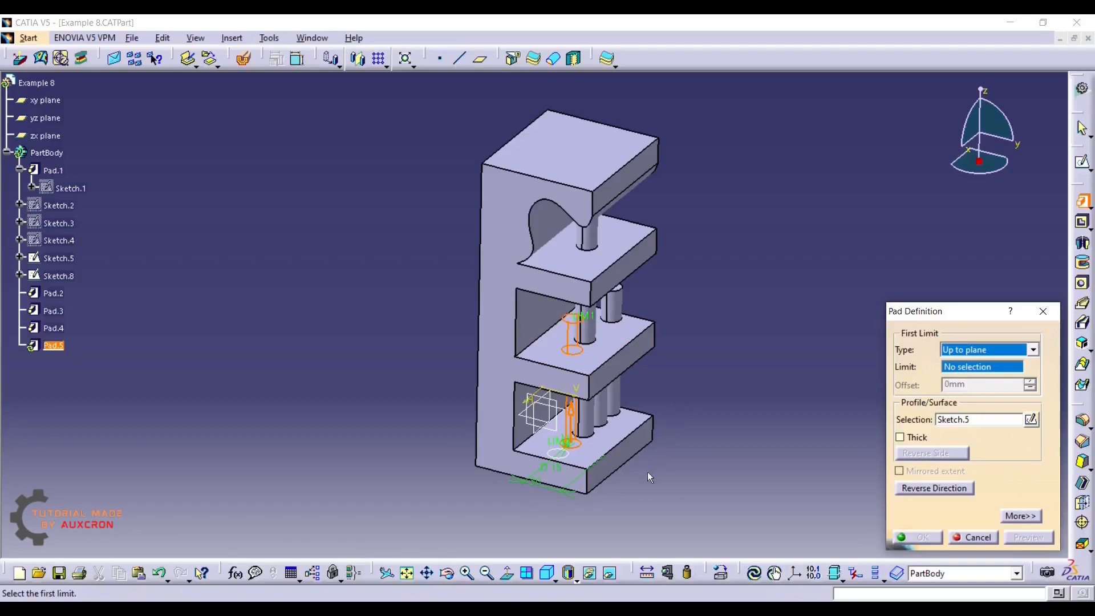
middle_click_drag(643, 485, 615, 408)
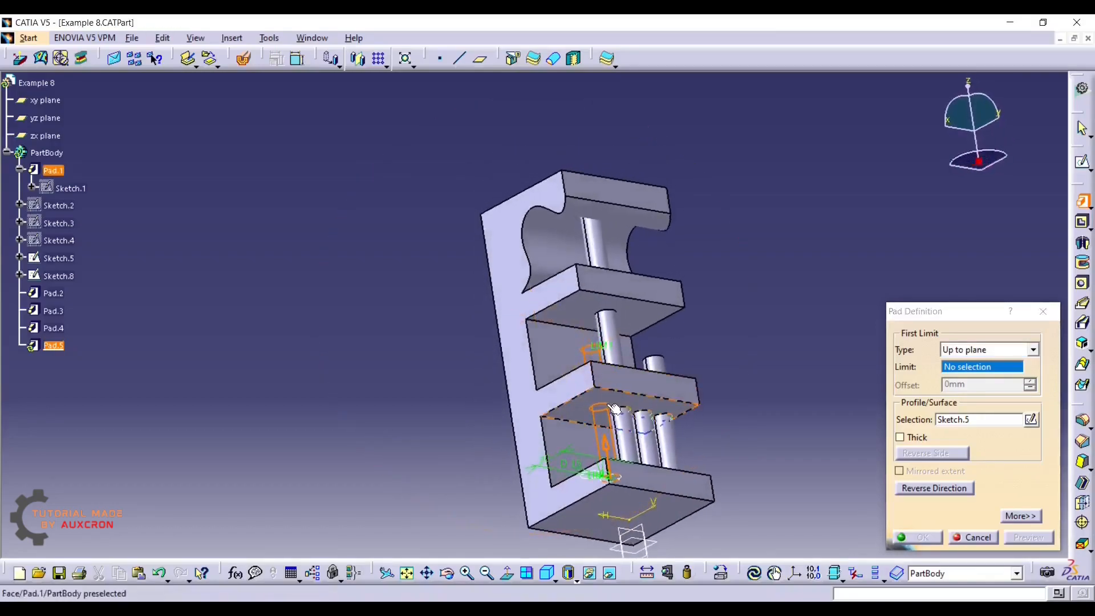
left_click(614, 408)
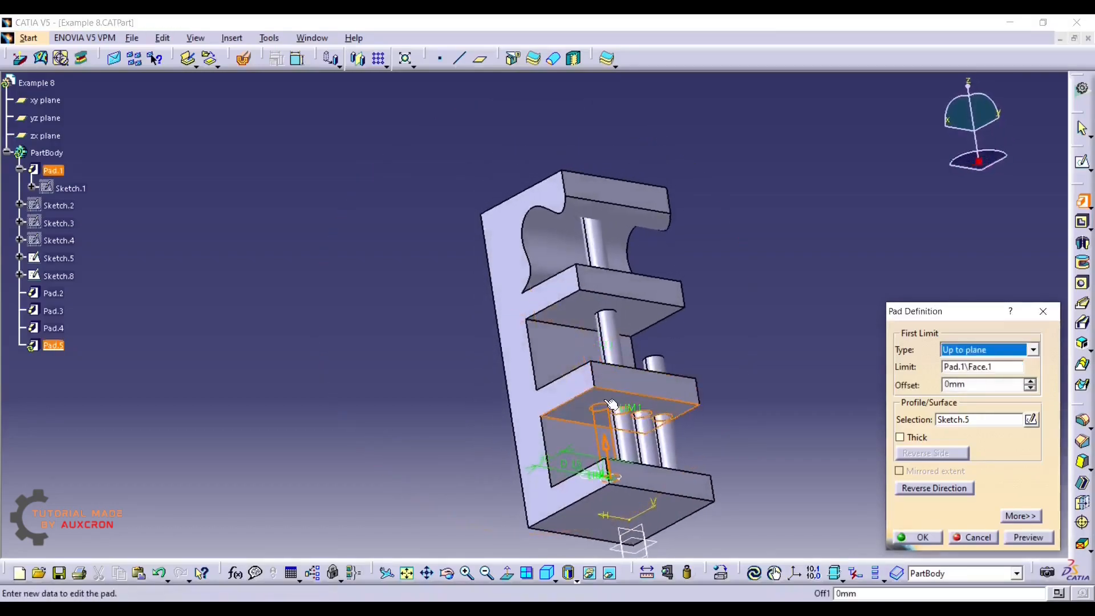
left_click(1026, 537)
middle_click_drag(732, 440, 573, 356)
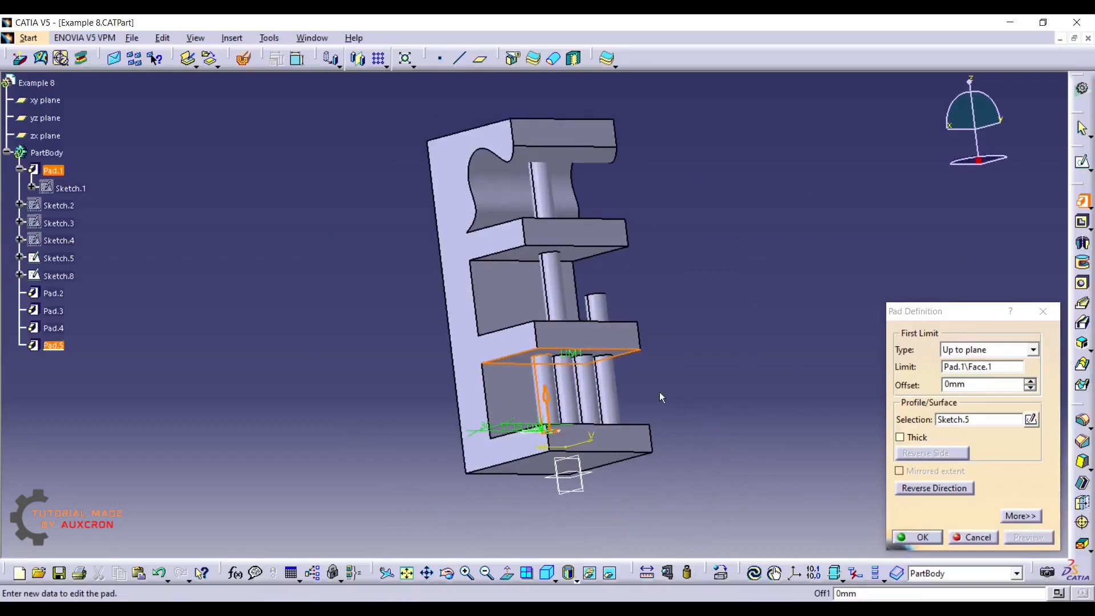
- Change the Sketch.5 pad's limit to the underside of the second shelf above the base and preview it
left_click(968, 368)
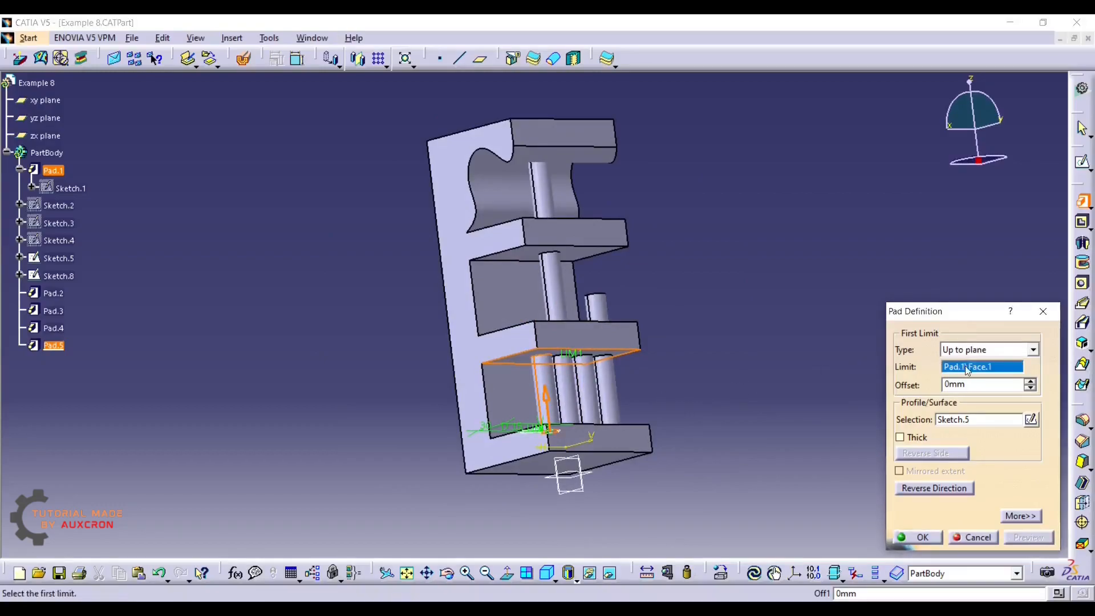
left_click(540, 255)
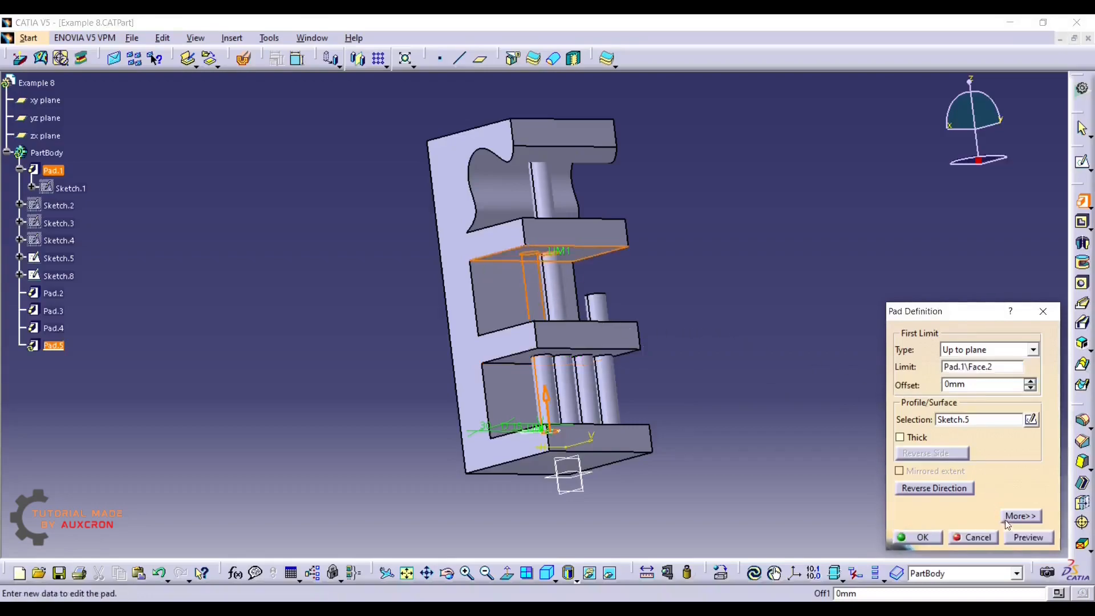
left_click(1024, 536)
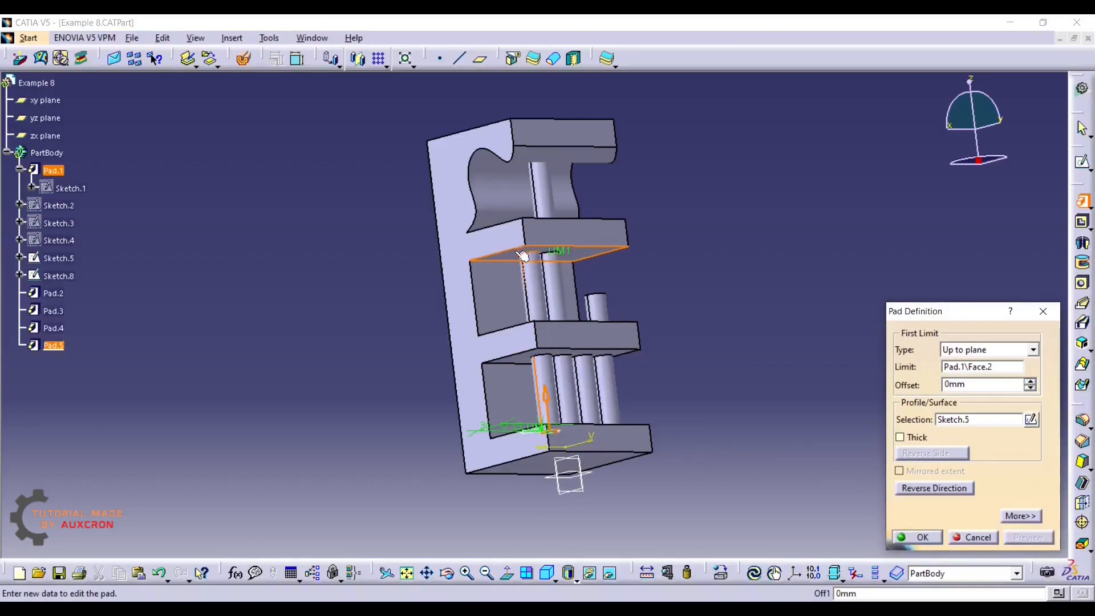
- Set the Sketch.5 pad's limit to the top face of the uppermost block, preview it and create the pad
left_click(991, 366)
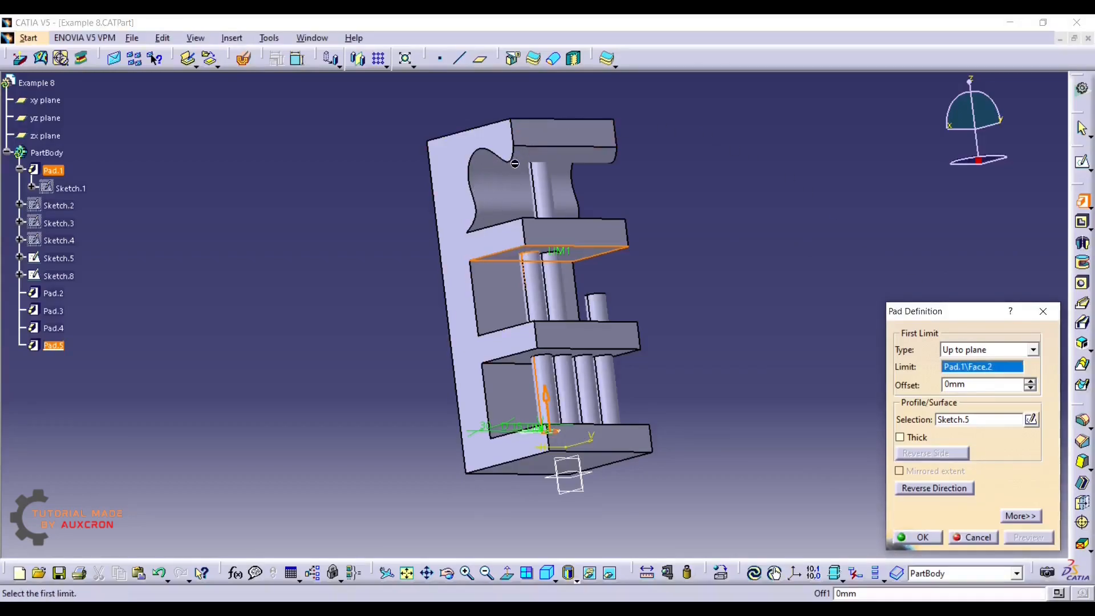
middle_click_drag(619, 143, 570, 117)
left_click(569, 114)
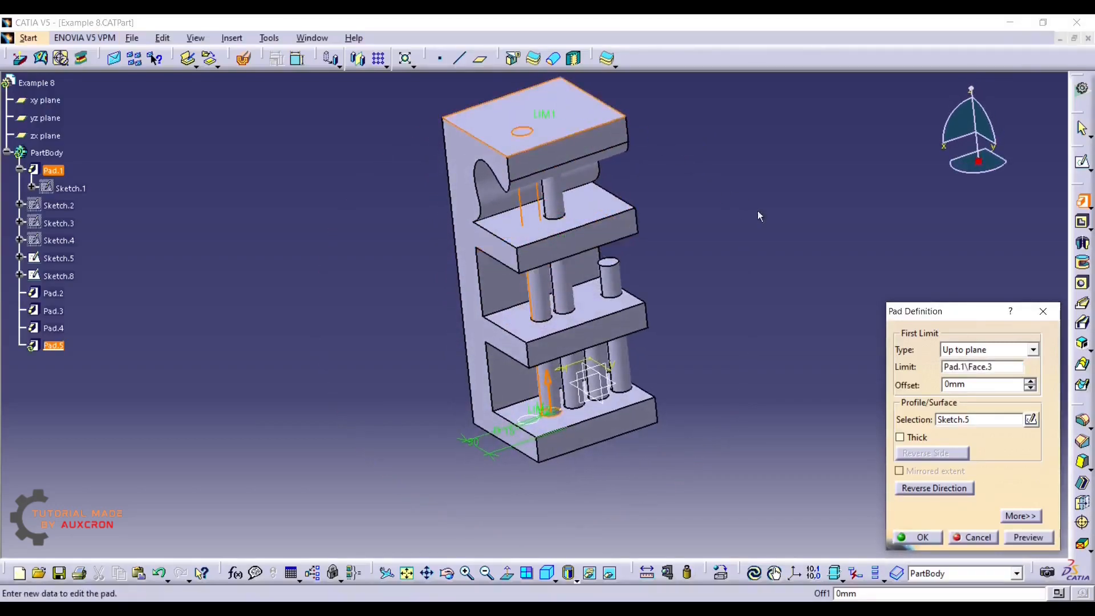
left_click(1027, 537)
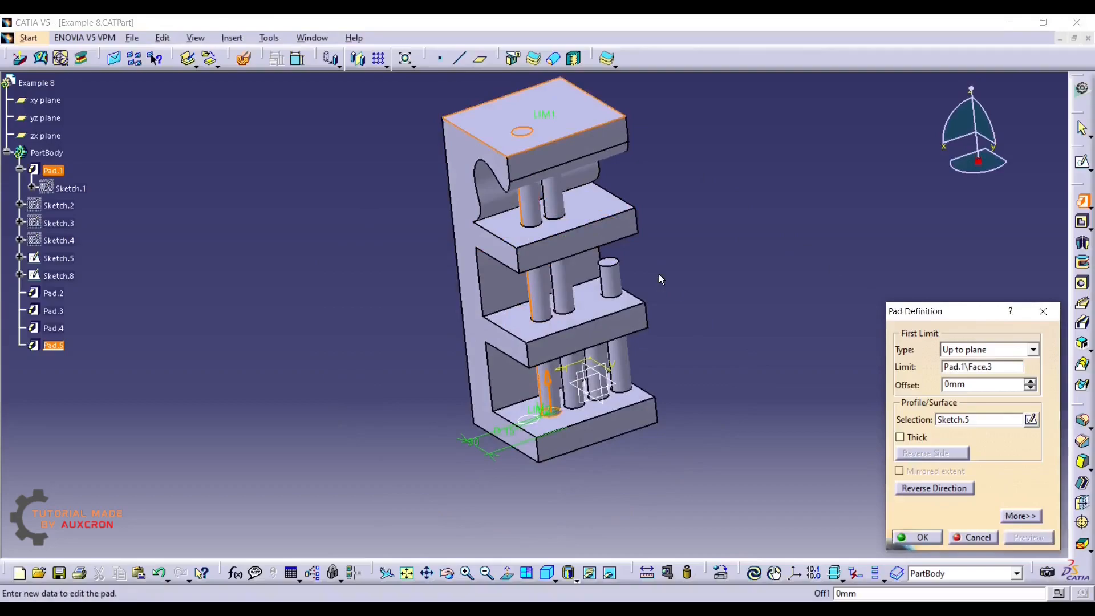
middle_click_drag(657, 274, 644, 376)
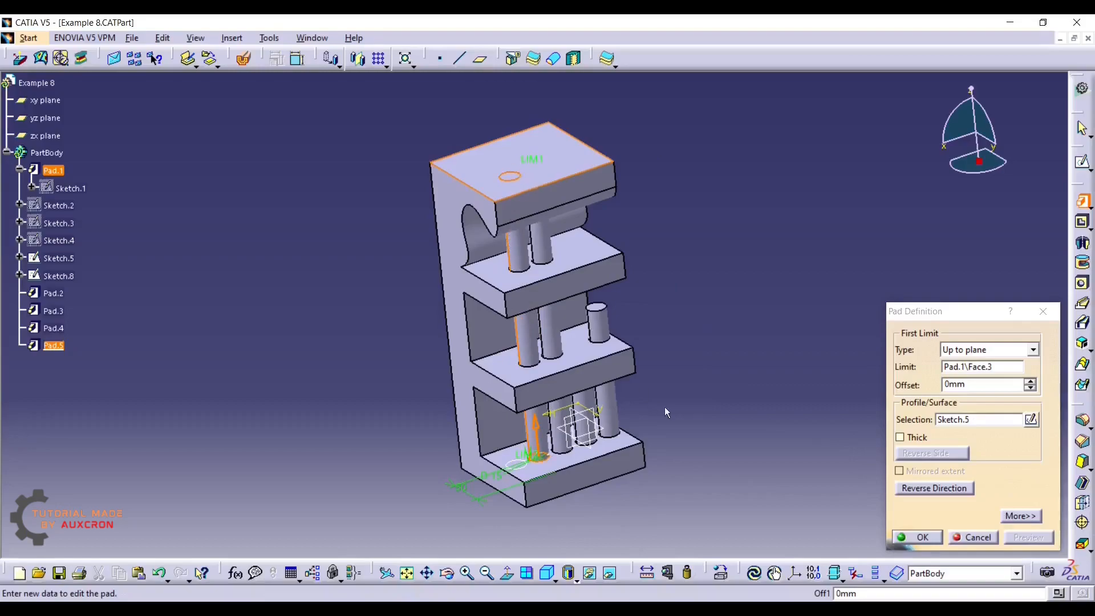
left_click(920, 538)
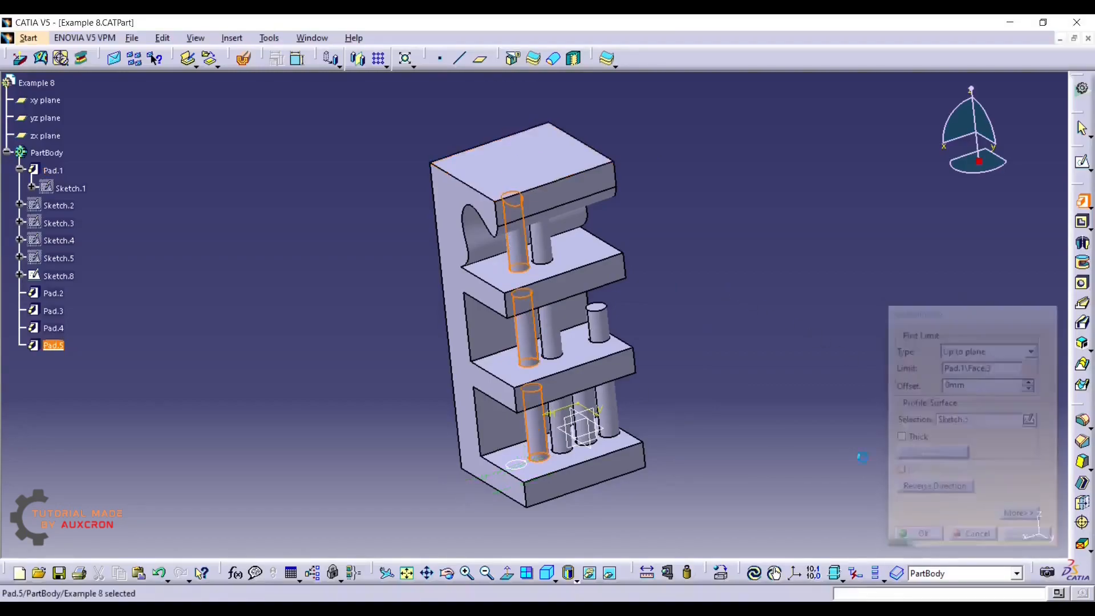
- Set up a pad of Sketch.8 with the Up to surface type, limited by the underside of the first shelf above the base, and preview it
mouse_move(505, 368)
middle_mouse_down()
mouse_move(497, 358)
mouse_move(598, 247)
mouse_move(565, 296)
mouse_move(525, 420)
mouse_move(542, 418)
middle_mouse_up()
left_click(509, 463)
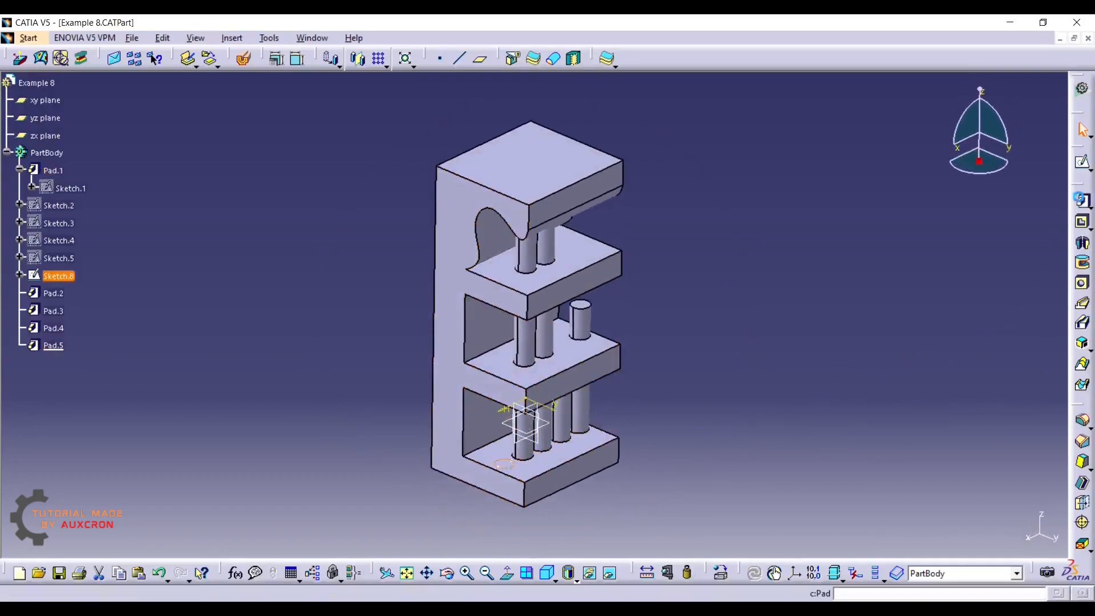
left_click(1082, 201)
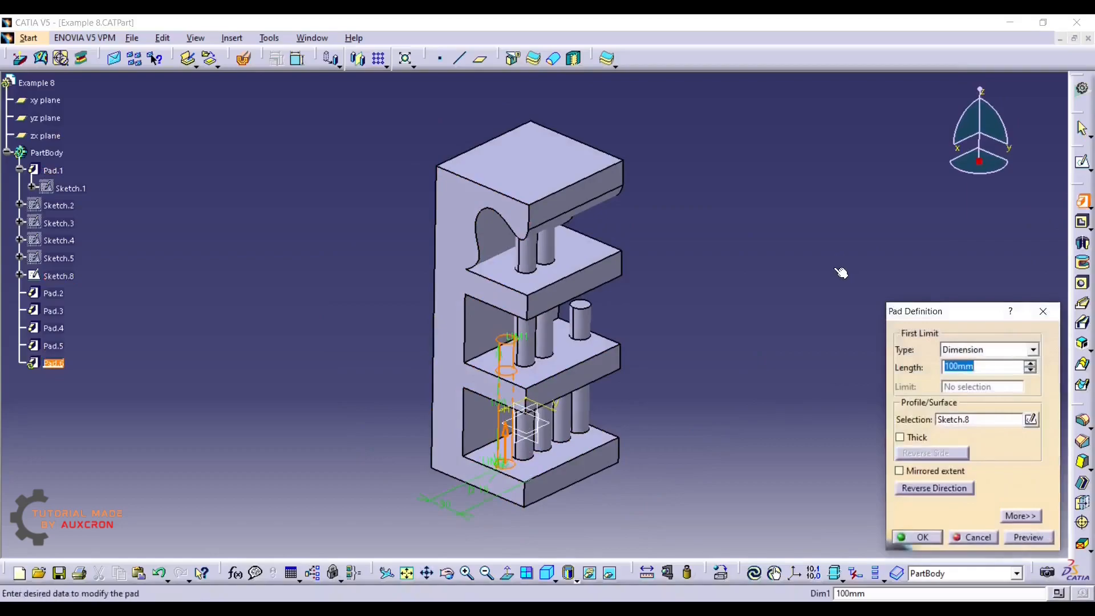
left_click(969, 350)
left_click(958, 403)
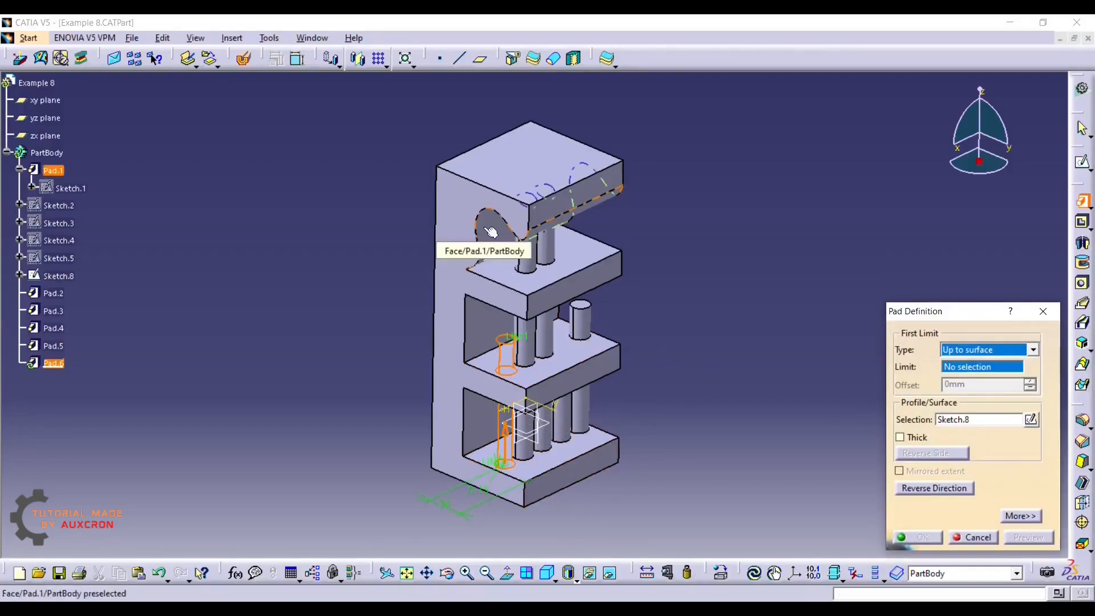
middle_click_drag(604, 457, 541, 365)
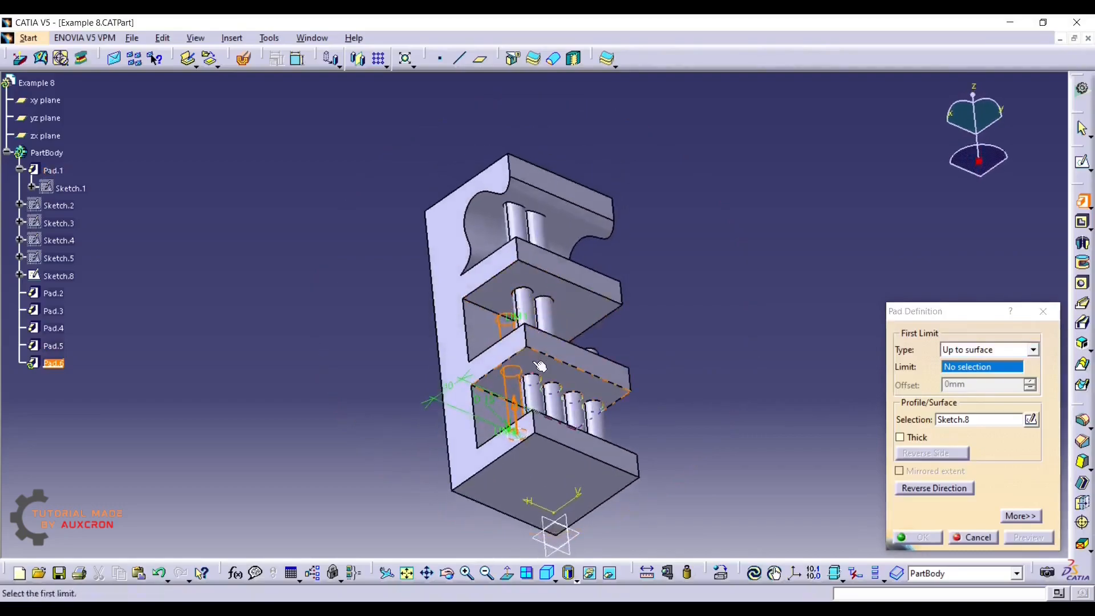
left_click(540, 365)
left_click(1047, 536)
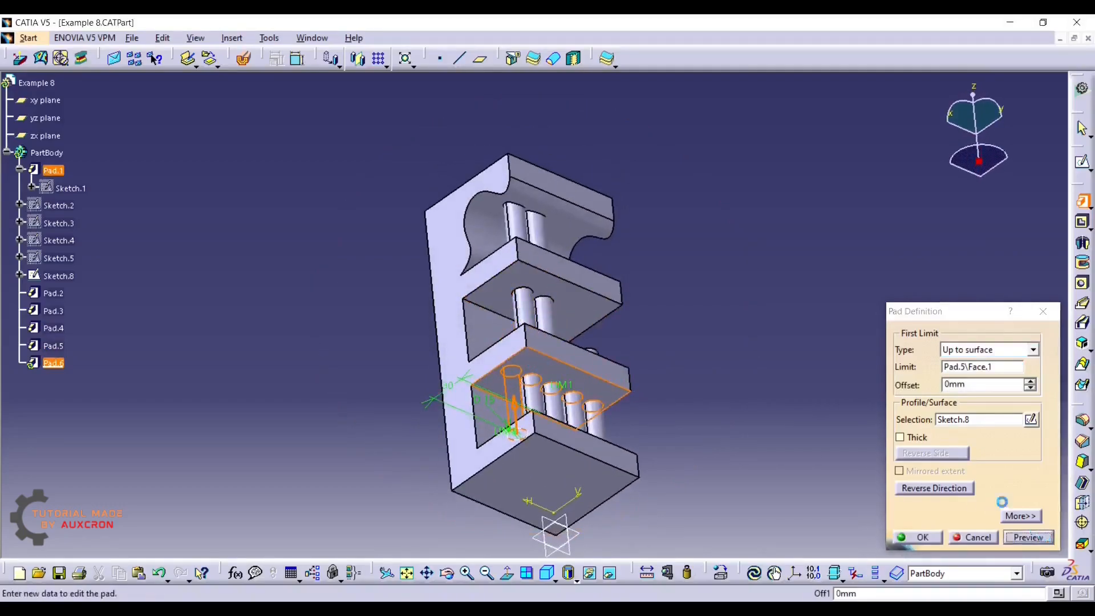
middle_click_drag(589, 275, 569, 382)
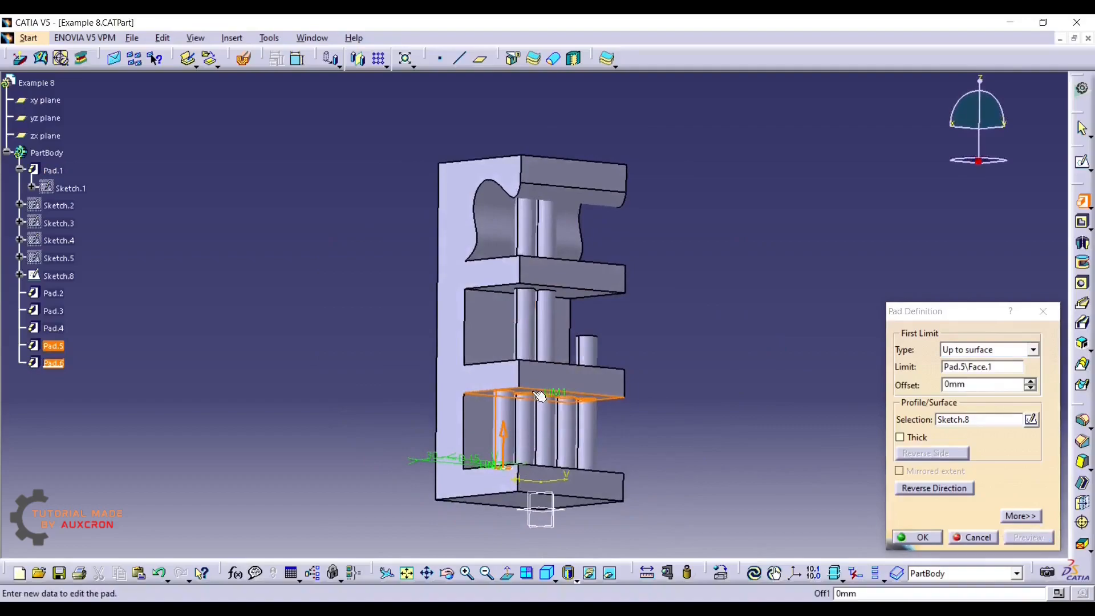
- Change the Sketch.8 pad's limit to the curved surface beneath the uppermost block, preview it and create the pad
left_click(963, 367)
left_click(495, 212)
left_click(1018, 535)
middle_click_drag(422, 154, 429, 197)
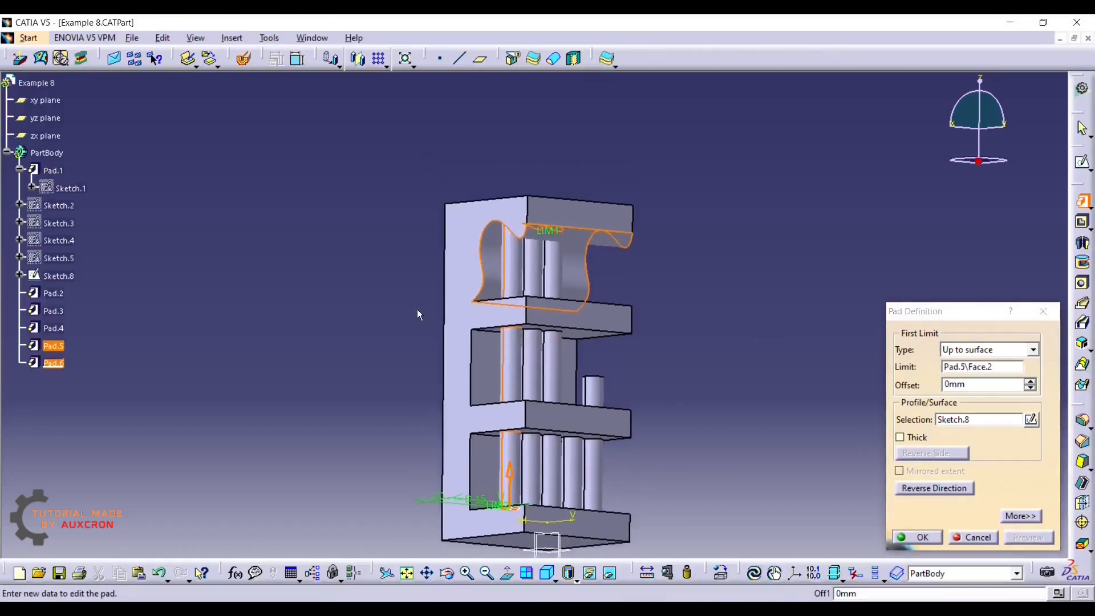
middle_click_drag(429, 308, 511, 272)
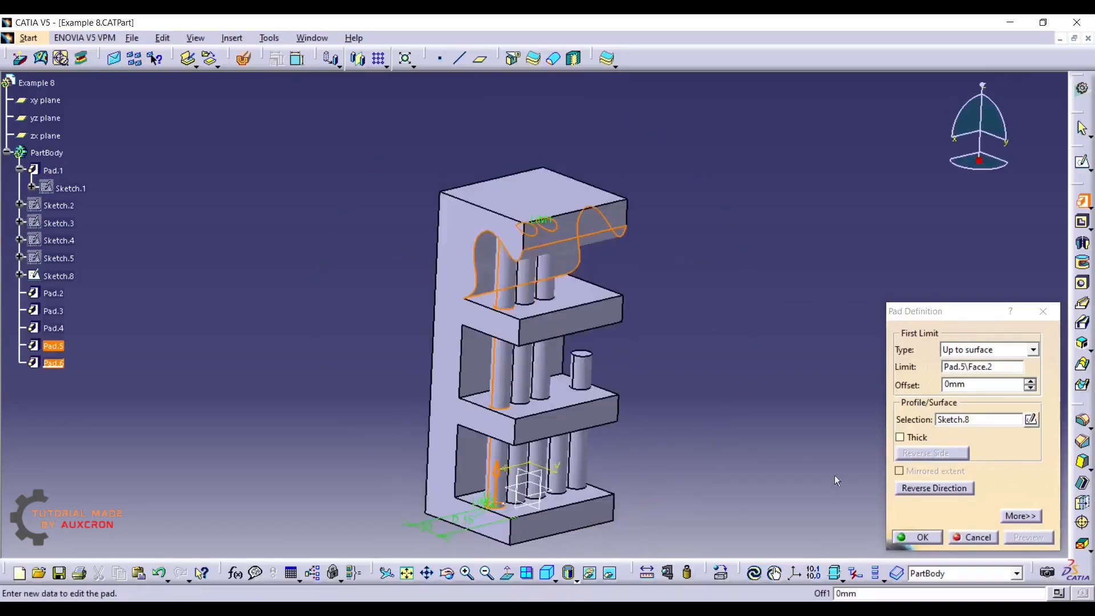
left_click(907, 536)
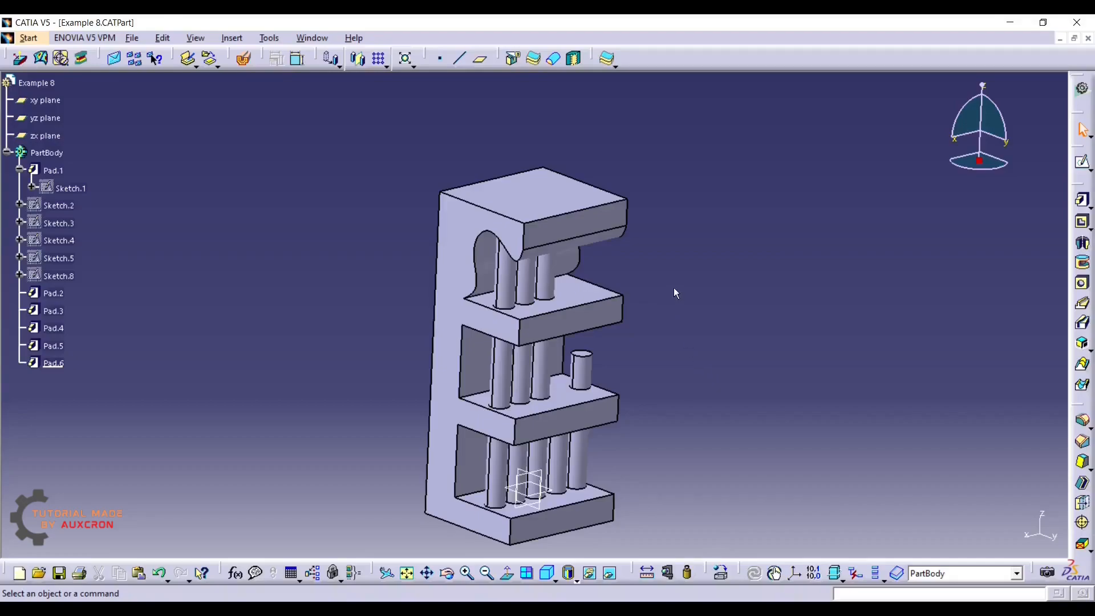
- Start a sketch on the yz plane and draw a horizontally elongated rectangle beside the shelf part
middle_click_drag(686, 335, 685, 342)
middle_click_drag(587, 425, 553, 390)
middle_click_drag(514, 463, 582, 478)
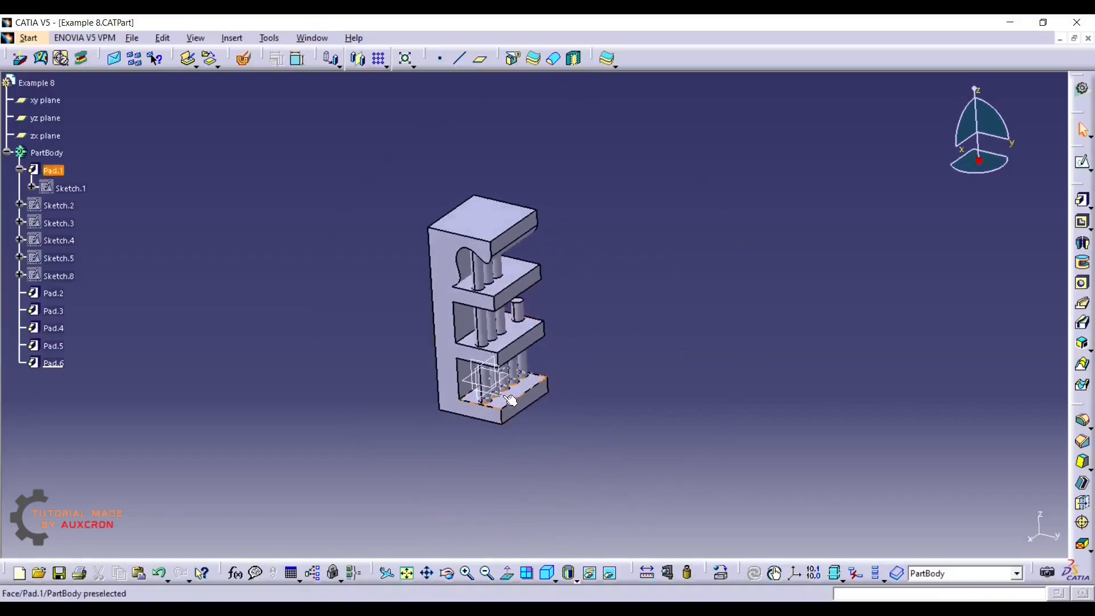
left_click(486, 379)
left_click(1081, 162)
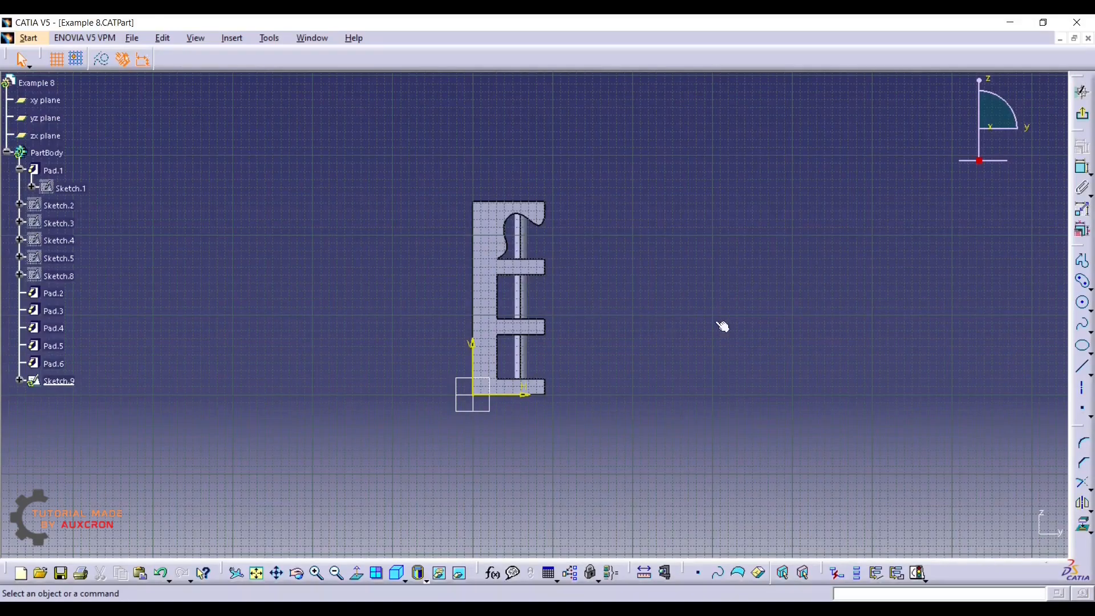
left_click(1089, 287)
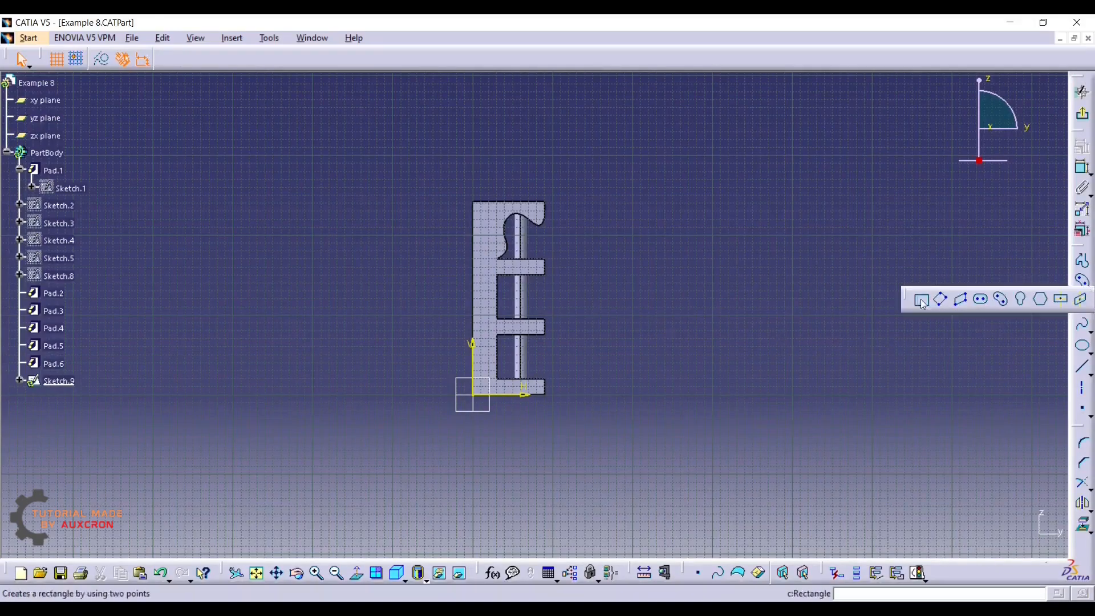
left_click(919, 298)
left_click(658, 256)
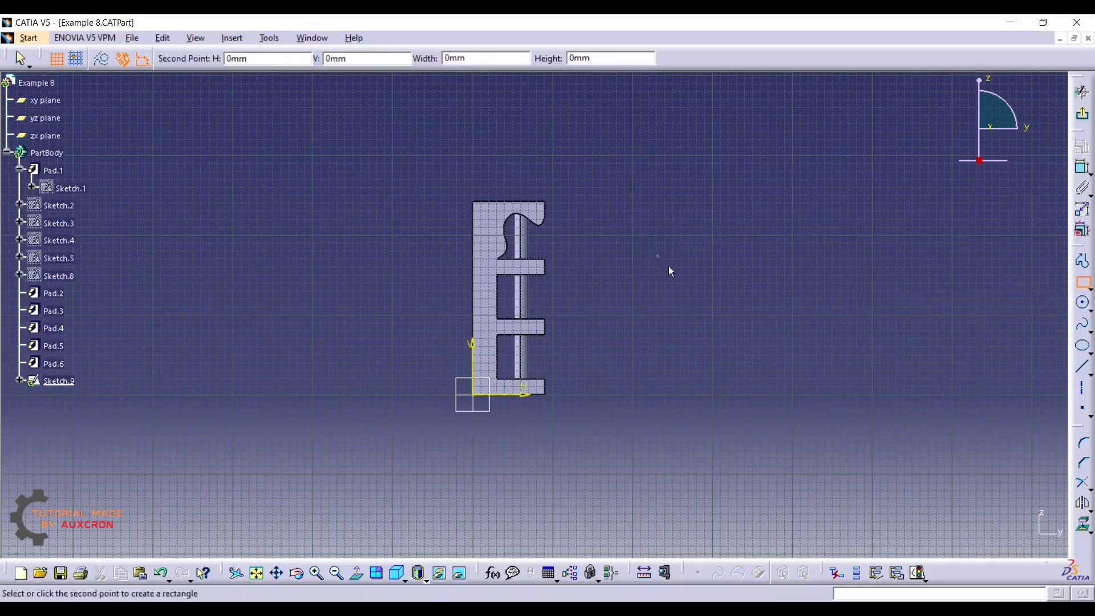
left_click(757, 311)
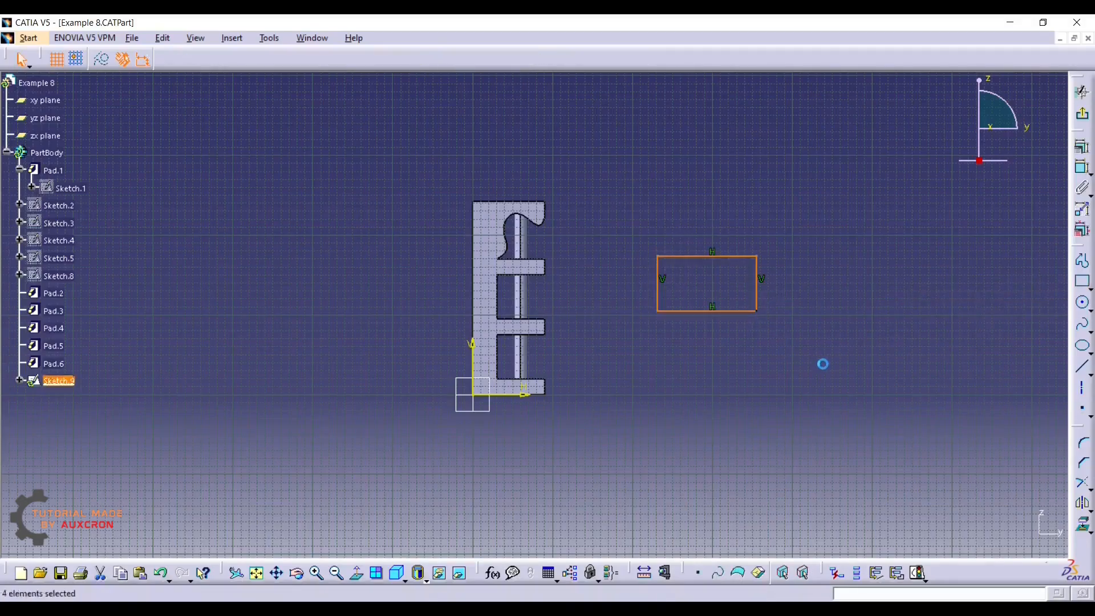
- Draw a vertical line dividing the rectangle between its two horizontal edges and exit the sketch
left_click(1082, 367)
left_click(713, 309)
left_click(718, 256)
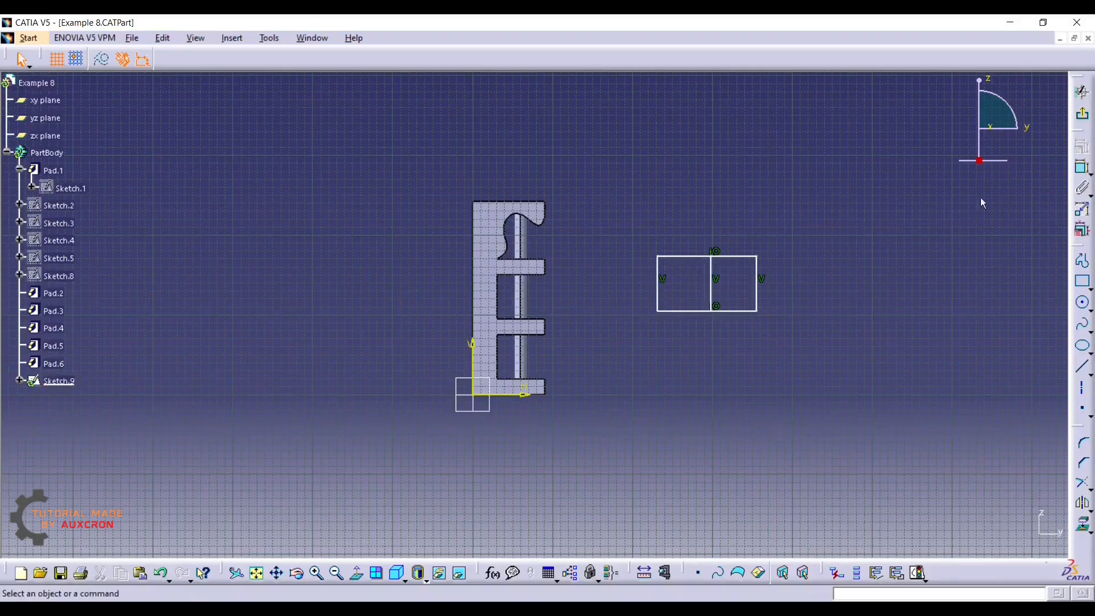
left_click(1081, 92)
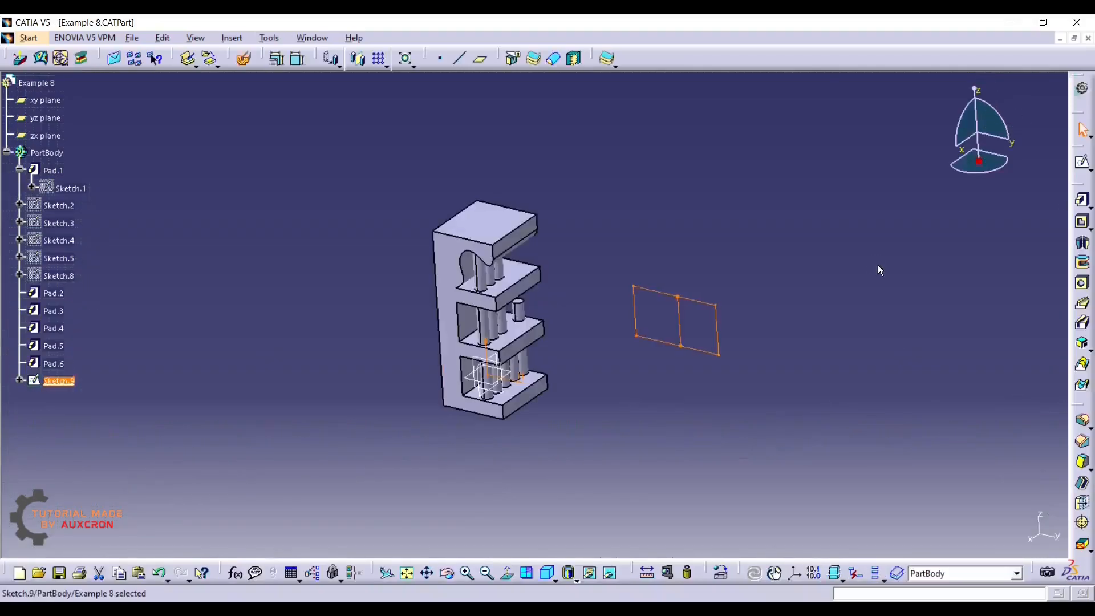
- Try to pad the divided rectangle sketch, declining to use its ambiguous profile and cancelling the pad
left_click(1082, 200)
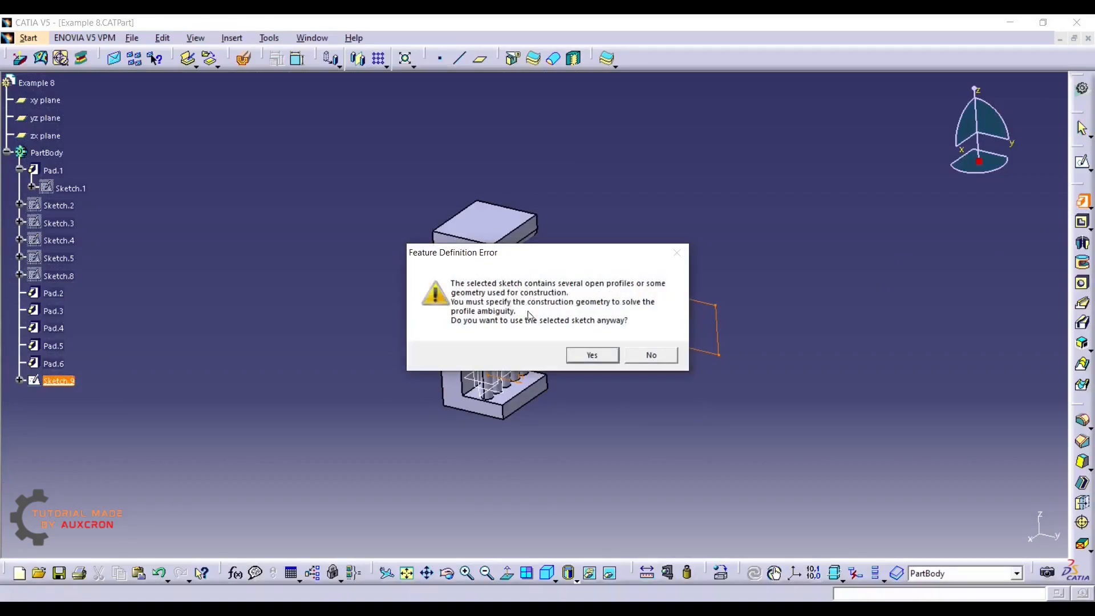
left_click(650, 355)
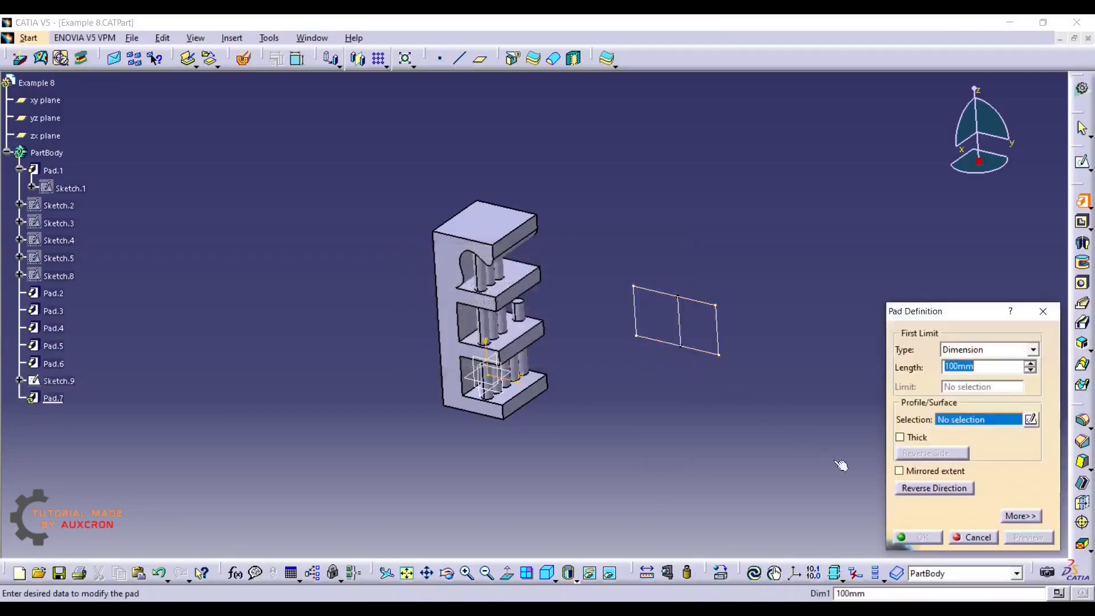
left_click(965, 541)
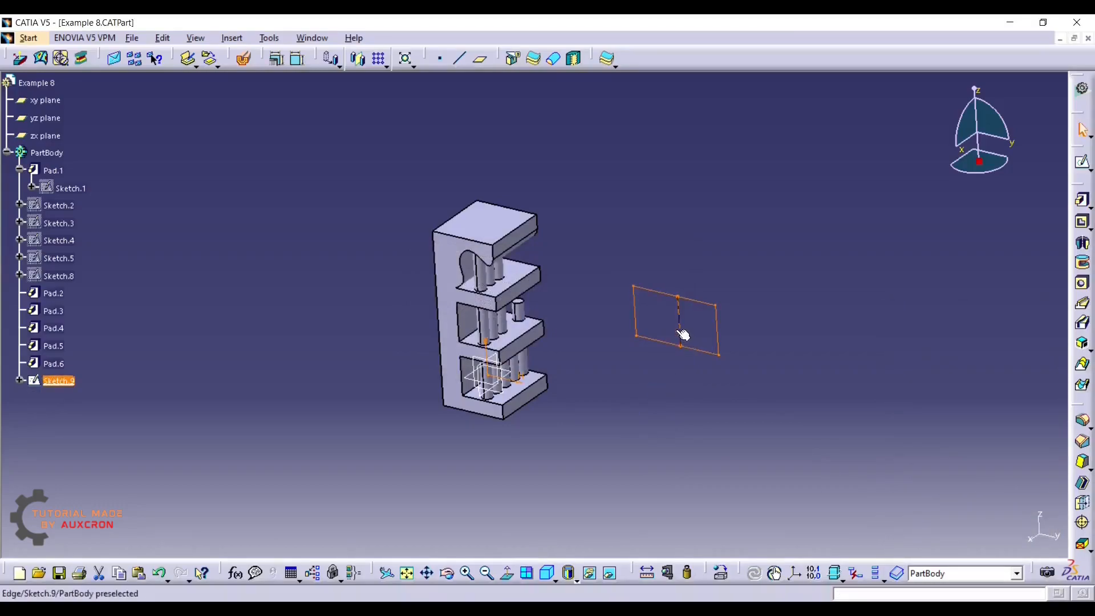
- Delete the vertical dividing line from Sketch.9 and pad the rectangle with the Dimension type at 100 mm
left_click(710, 301)
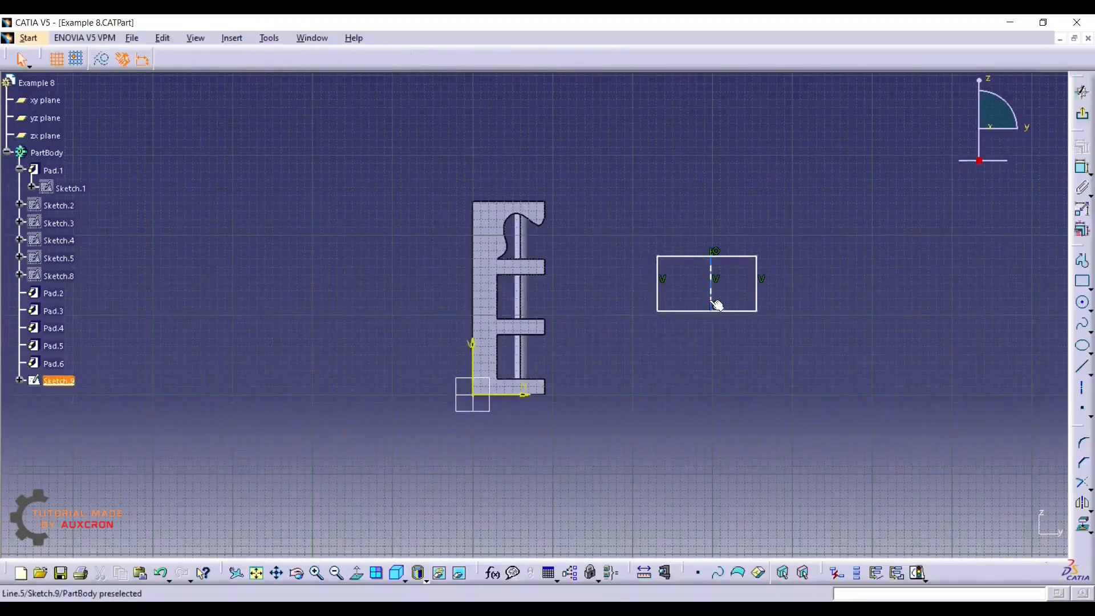
key("Delete")
left_click(1080, 89)
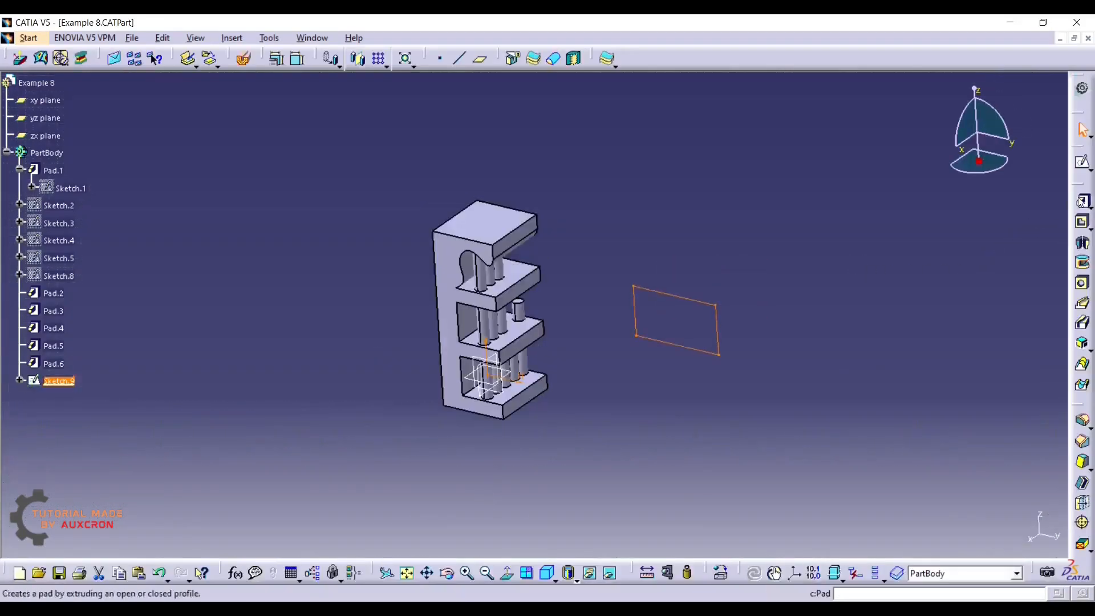
left_click(1082, 201)
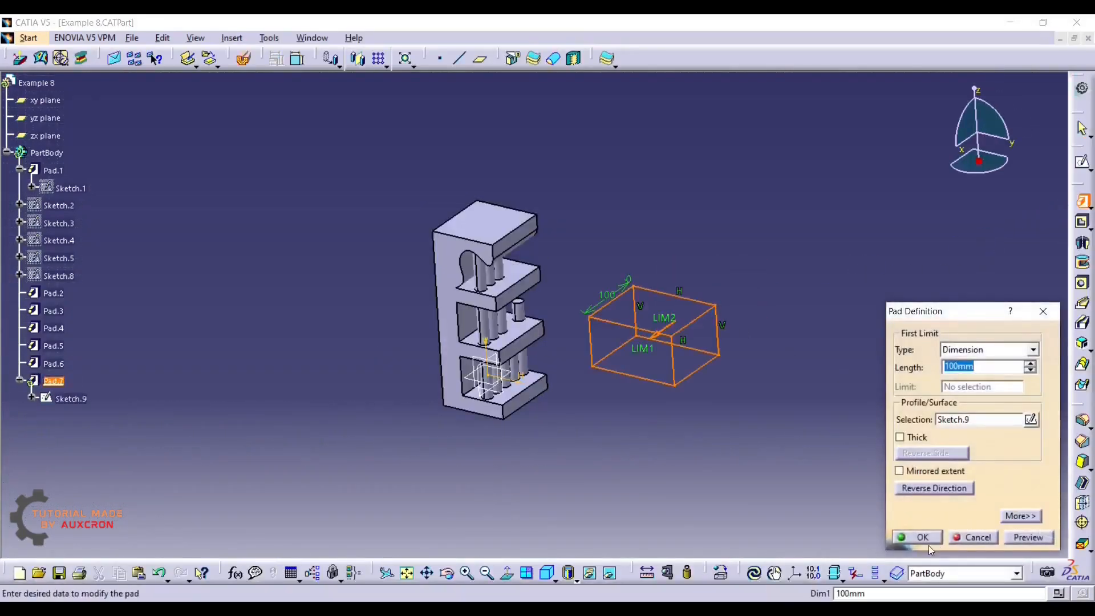
left_click(925, 539)
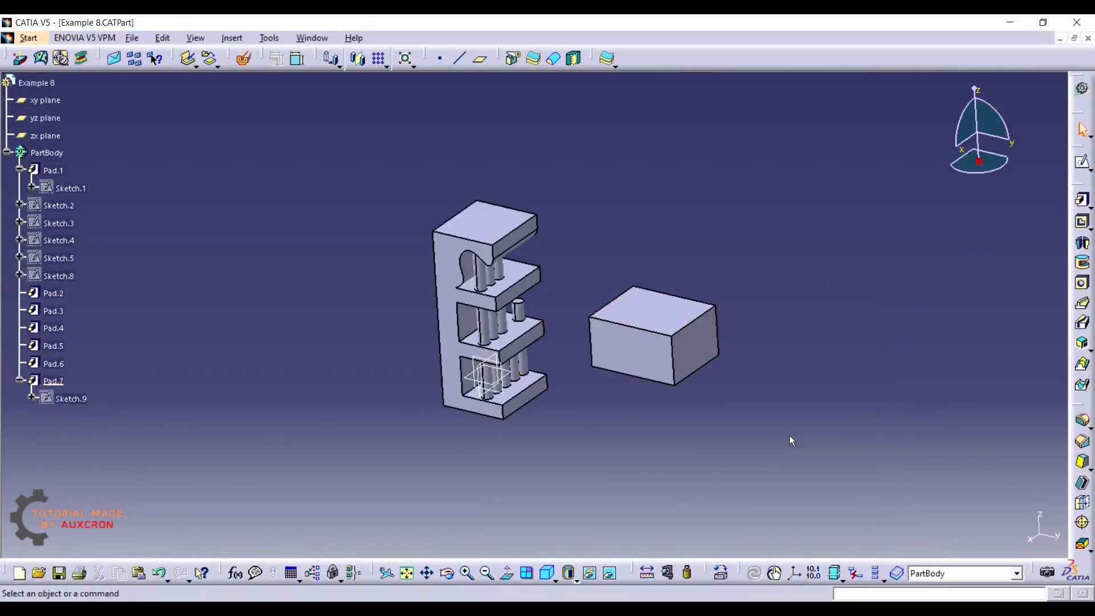
- Sketch a single horizontal line on the yz plane, in line with the horizontal axis below the new block, and exit the sketch
left_click(1082, 162)
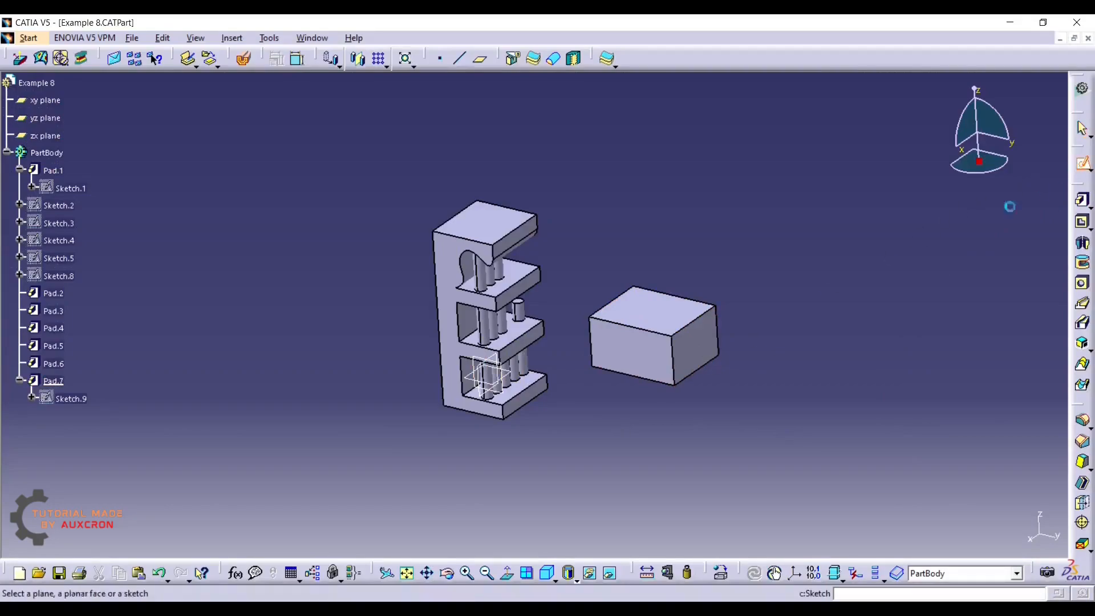
left_click(508, 369)
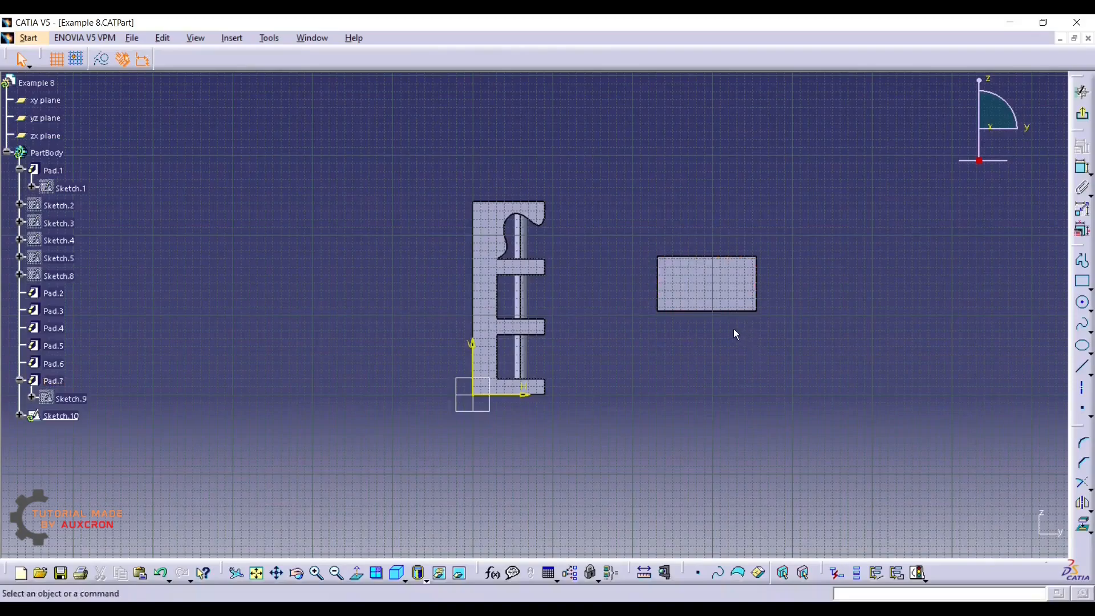
left_click(1081, 367)
left_click(651, 392)
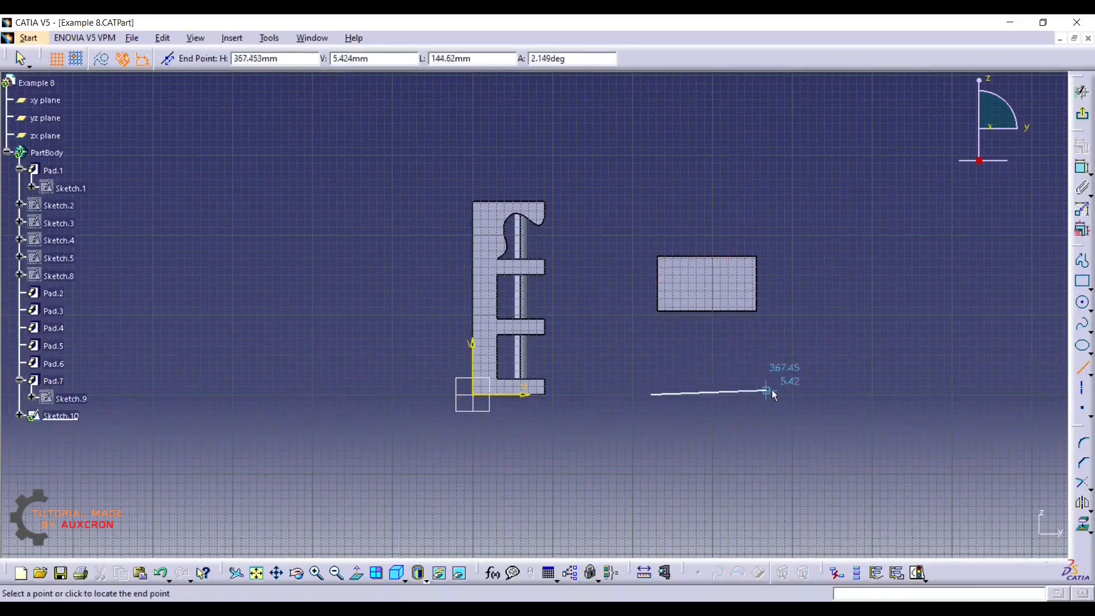
left_click(779, 394)
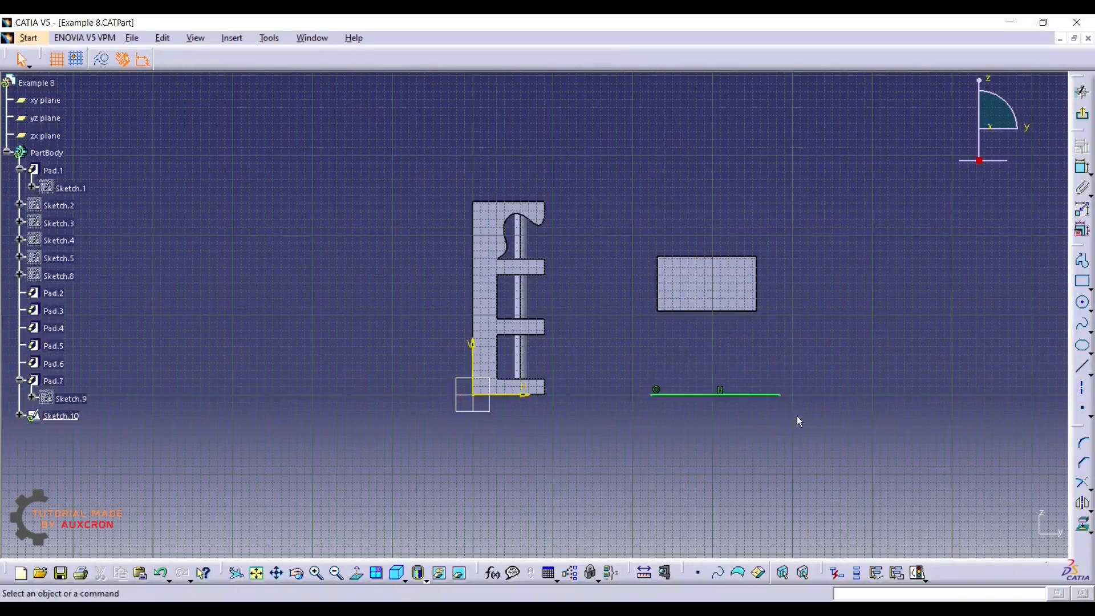
left_click(1081, 114)
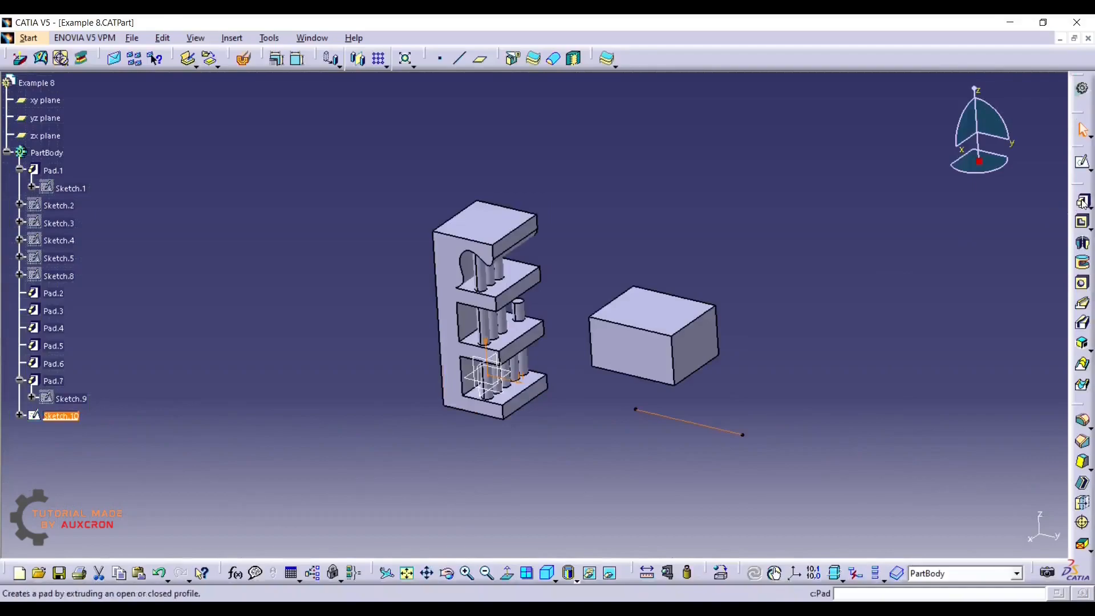
- Set up a pad of the open line in Sketch.10 with the Thick option and a 200 mm length, and preview it
left_click(1082, 203)
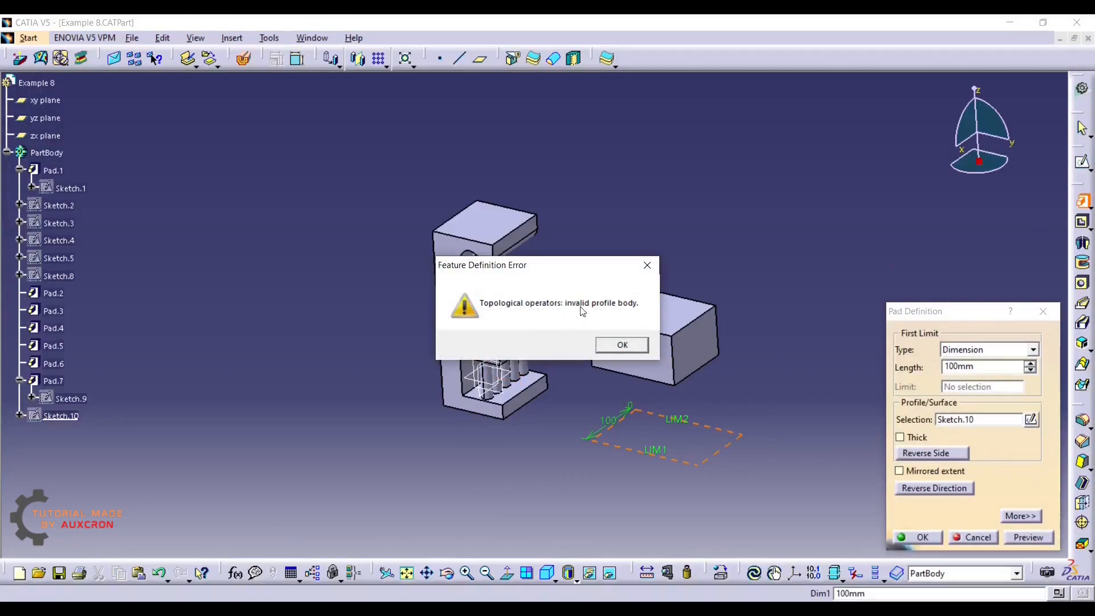
left_click(613, 342)
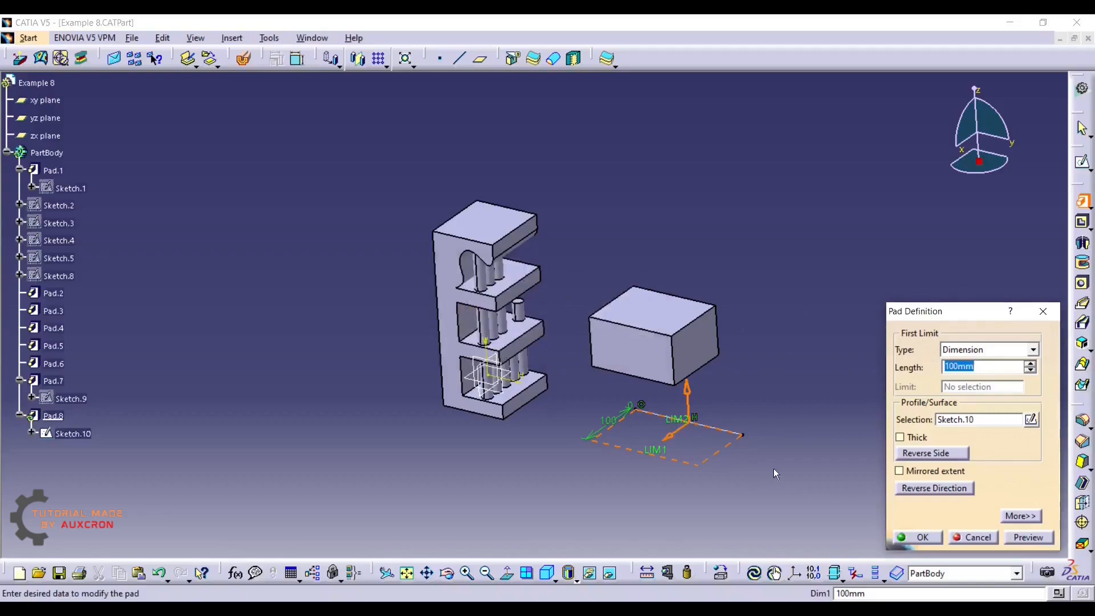
left_click(900, 437)
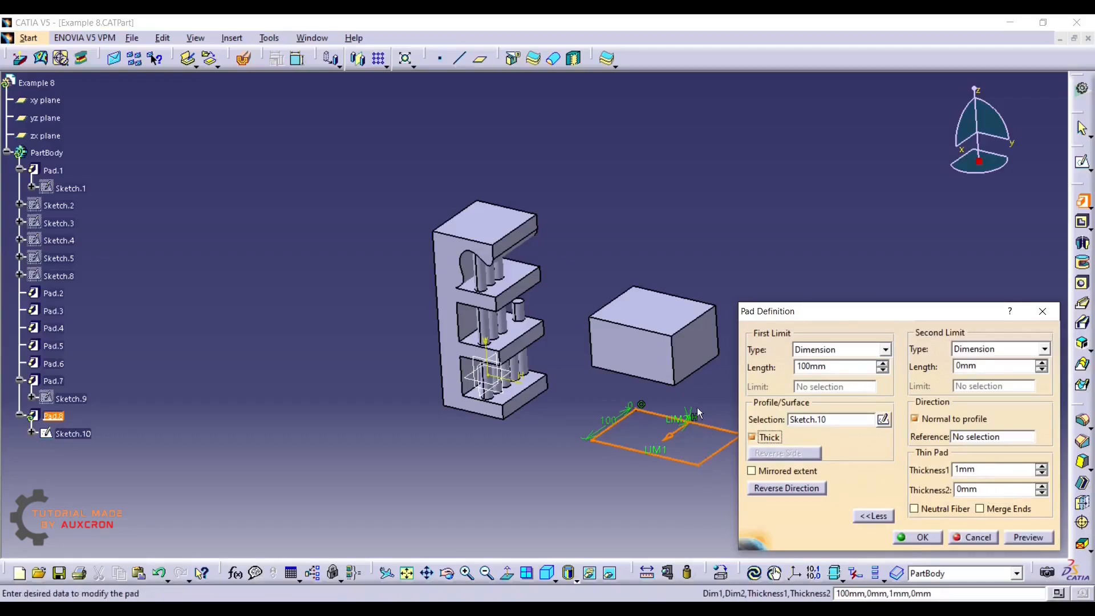
middle_click_drag(610, 461, 525, 427)
left_click_drag(838, 366, 792, 367)
type("200")
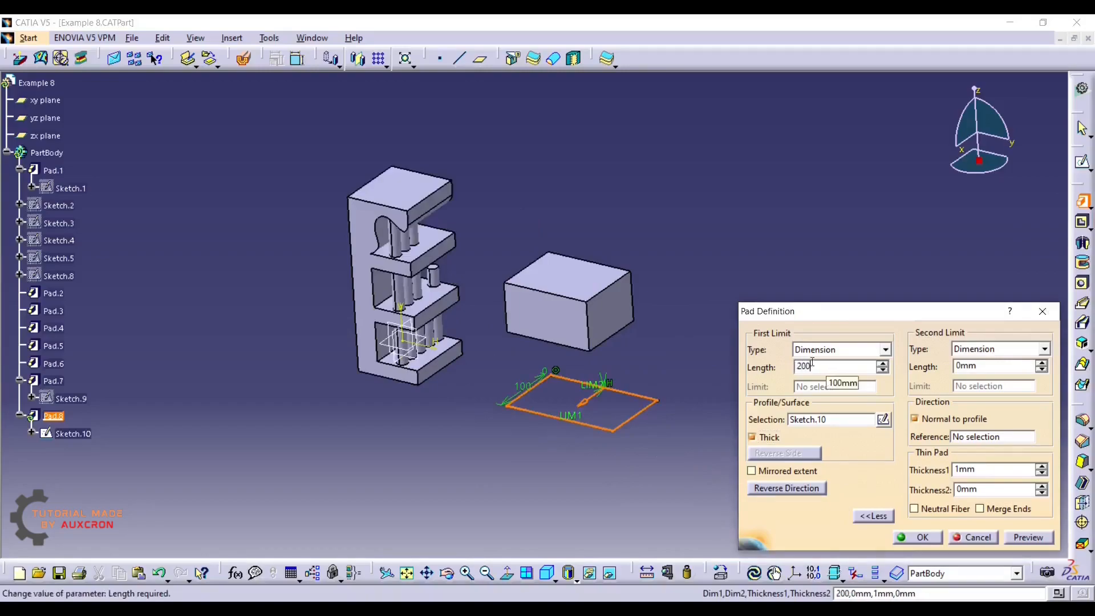
left_click(1028, 537)
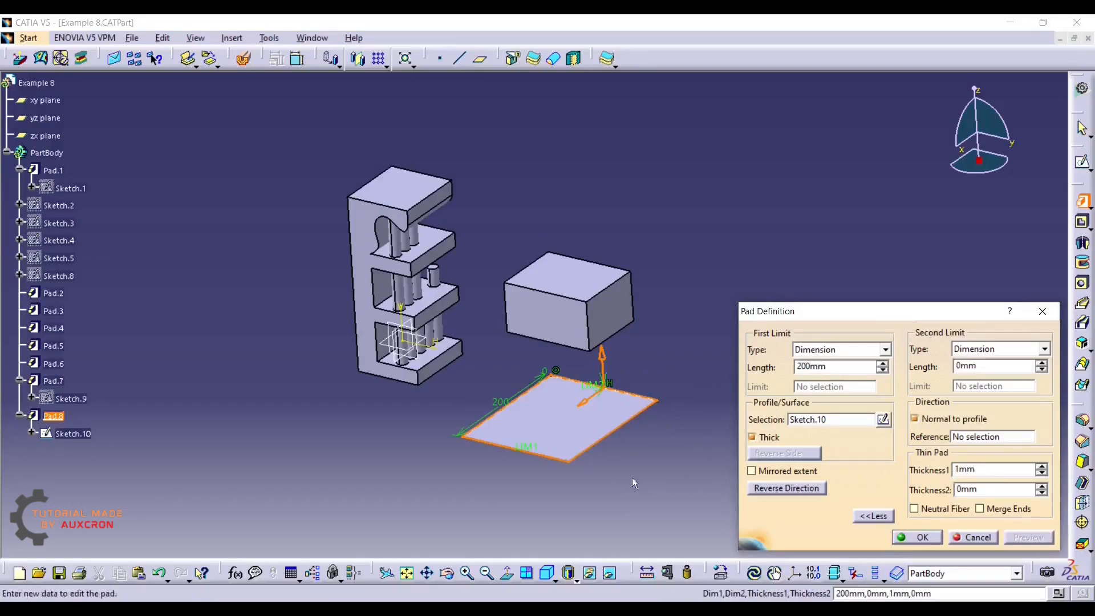
- Set the thin pad's Thickness1 to 25 mm and Thickness2 to 60 mm, preview it and create the pad
left_click(544, 491)
middle_click_drag(544, 490, 519, 477)
double_click(997, 475)
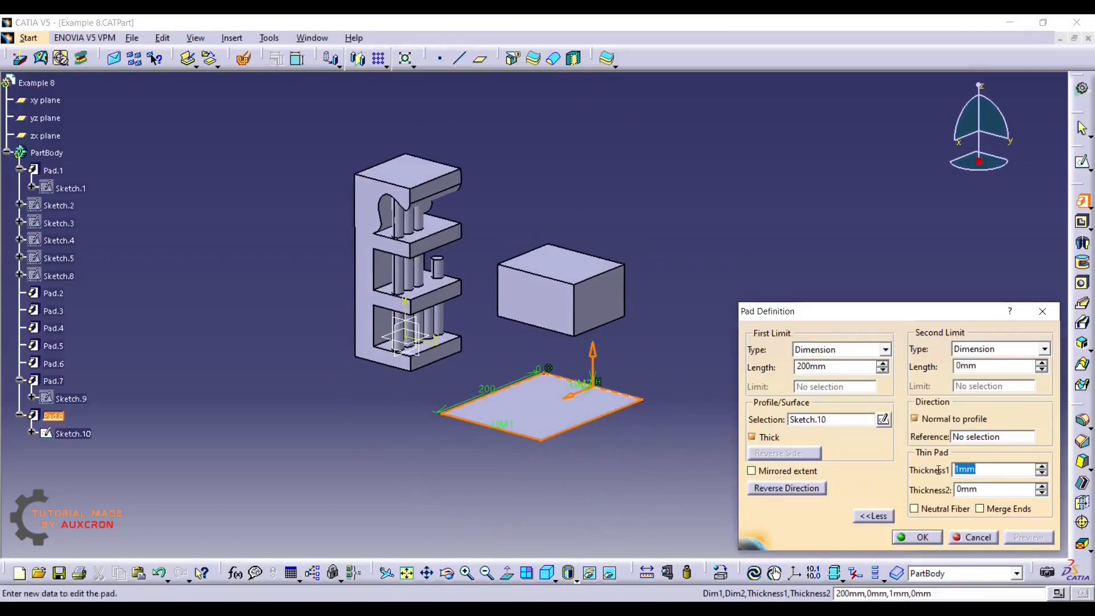
type("25")
left_click(993, 488)
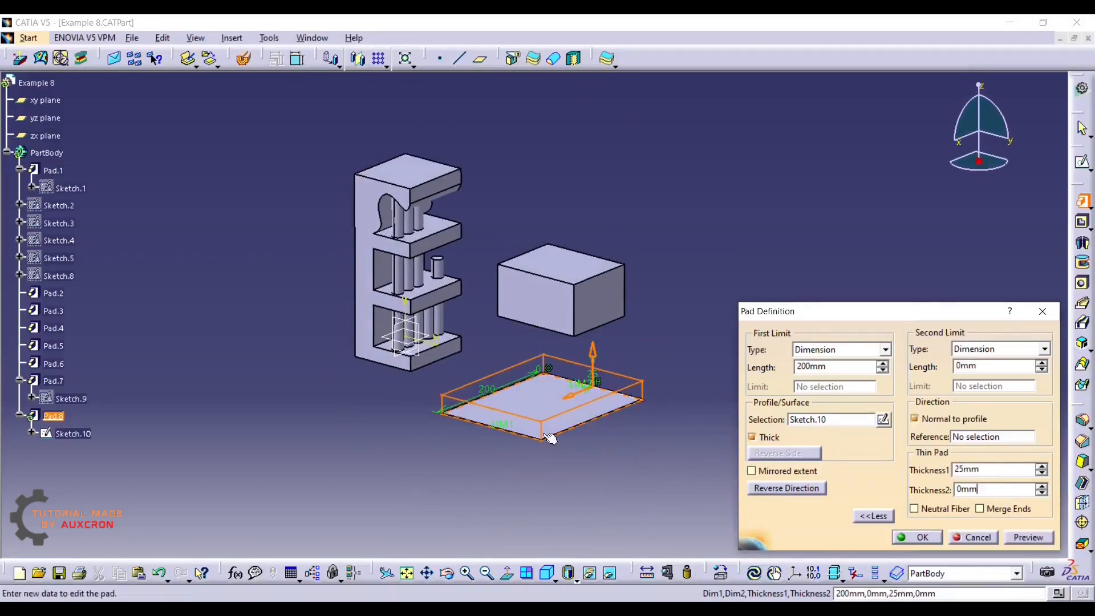
left_click_drag(977, 489, 951, 491)
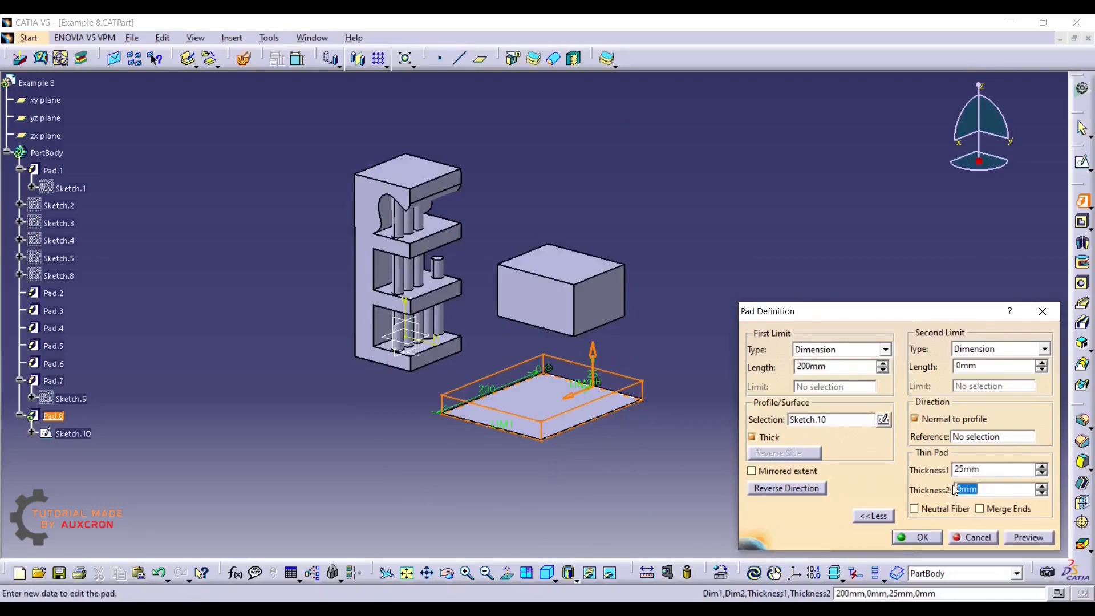
type("60")
left_click(1014, 534)
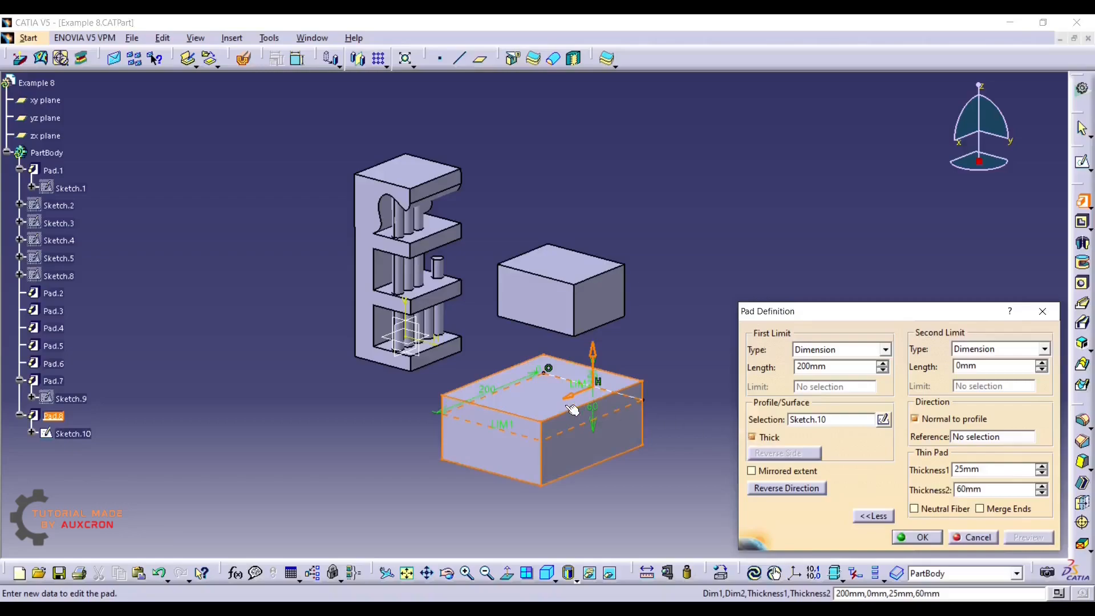
left_click(919, 538)
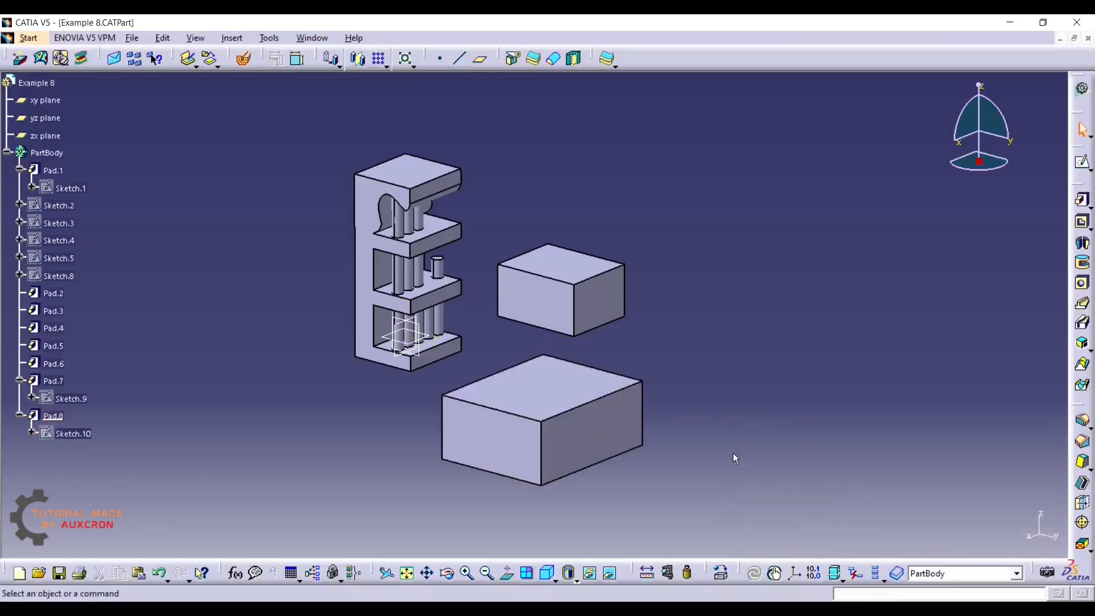